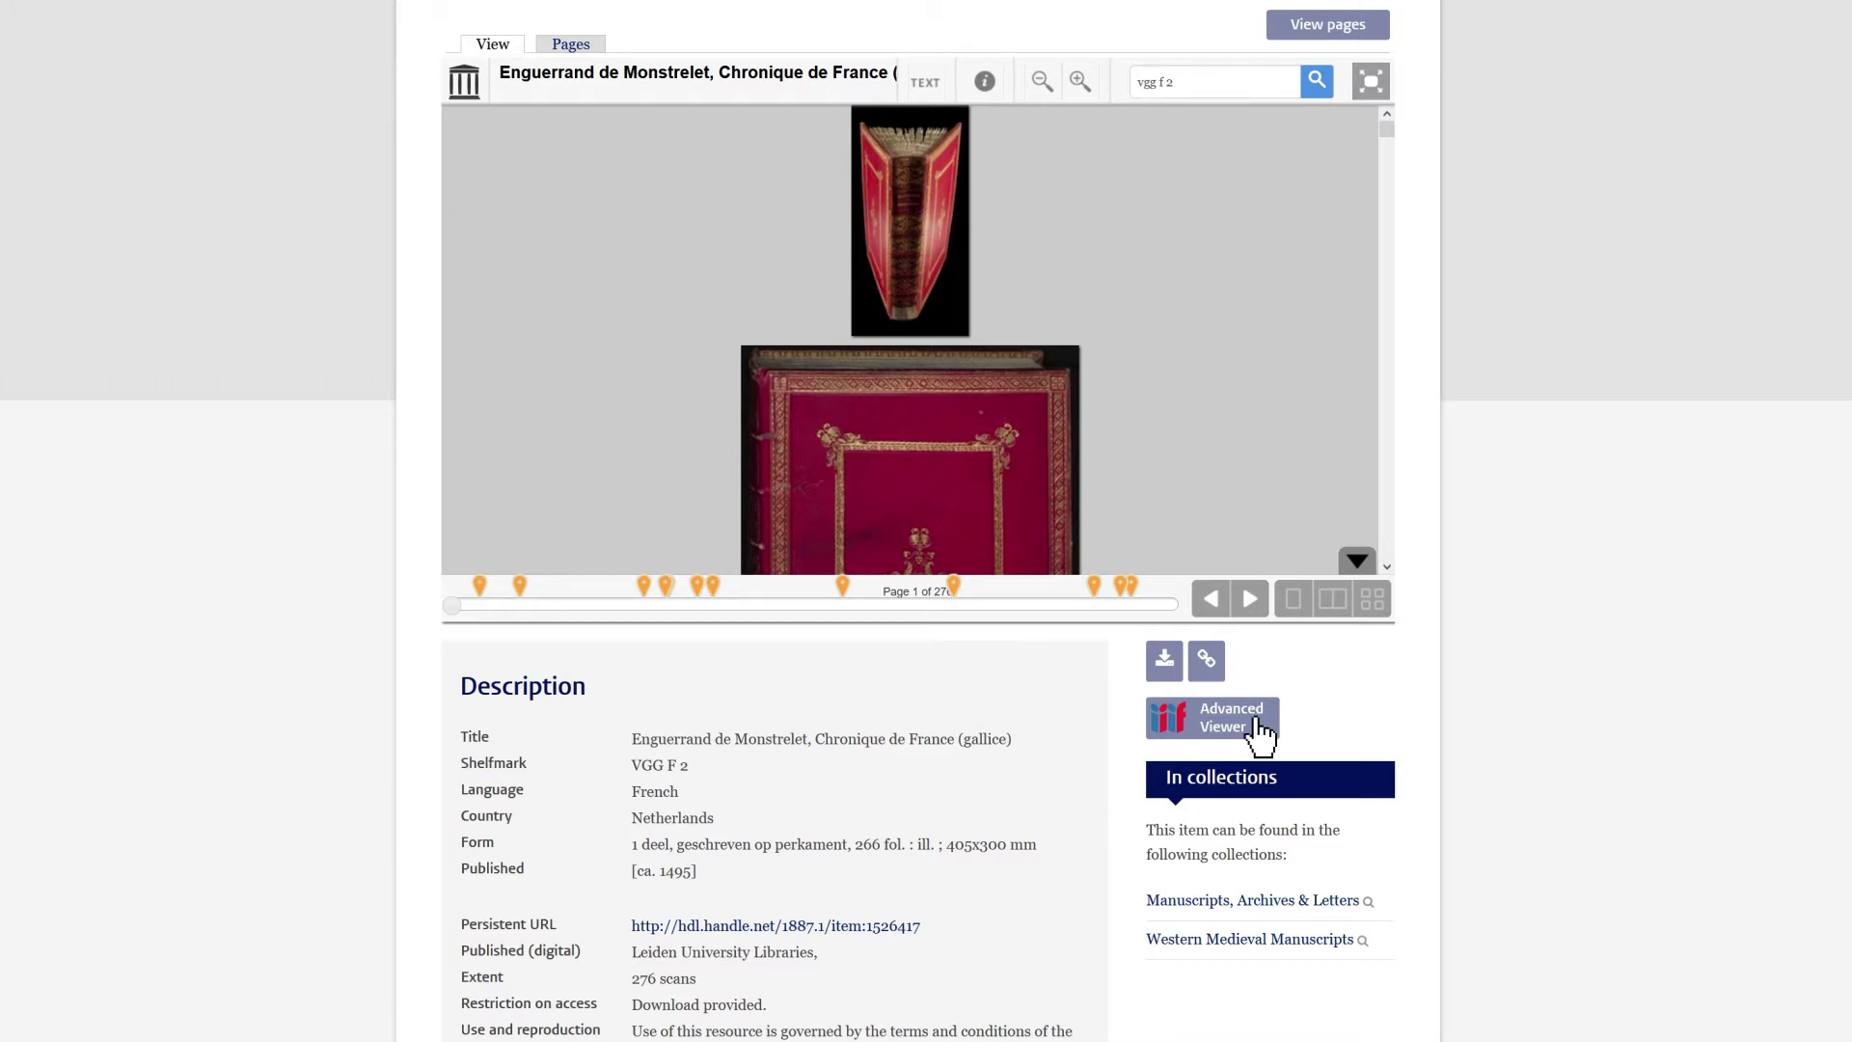
Step: Open Leiden VGG F 2 in Mirador, page past the front cover, spine and back cover, then jump to opening04
{"action": "left_click", "coordinate": [1254, 725]}
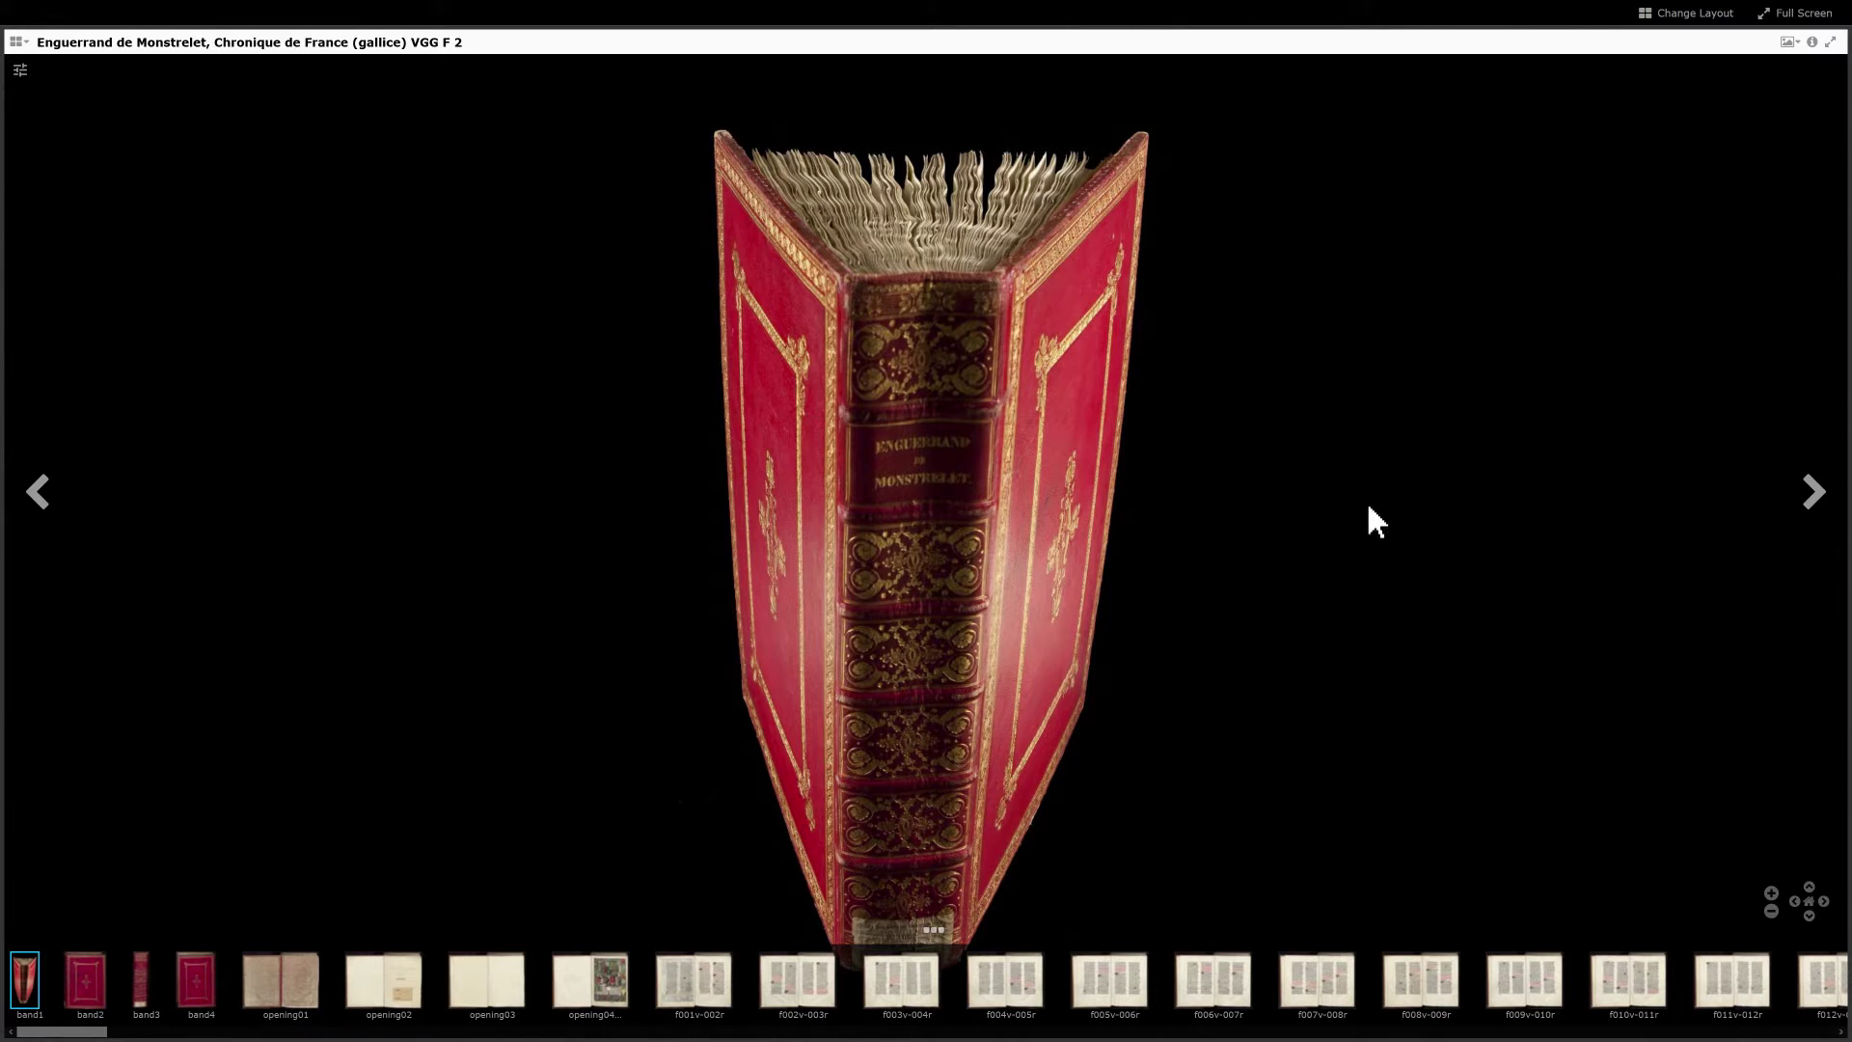
{"action": "left_click", "coordinate": [1814, 492]}
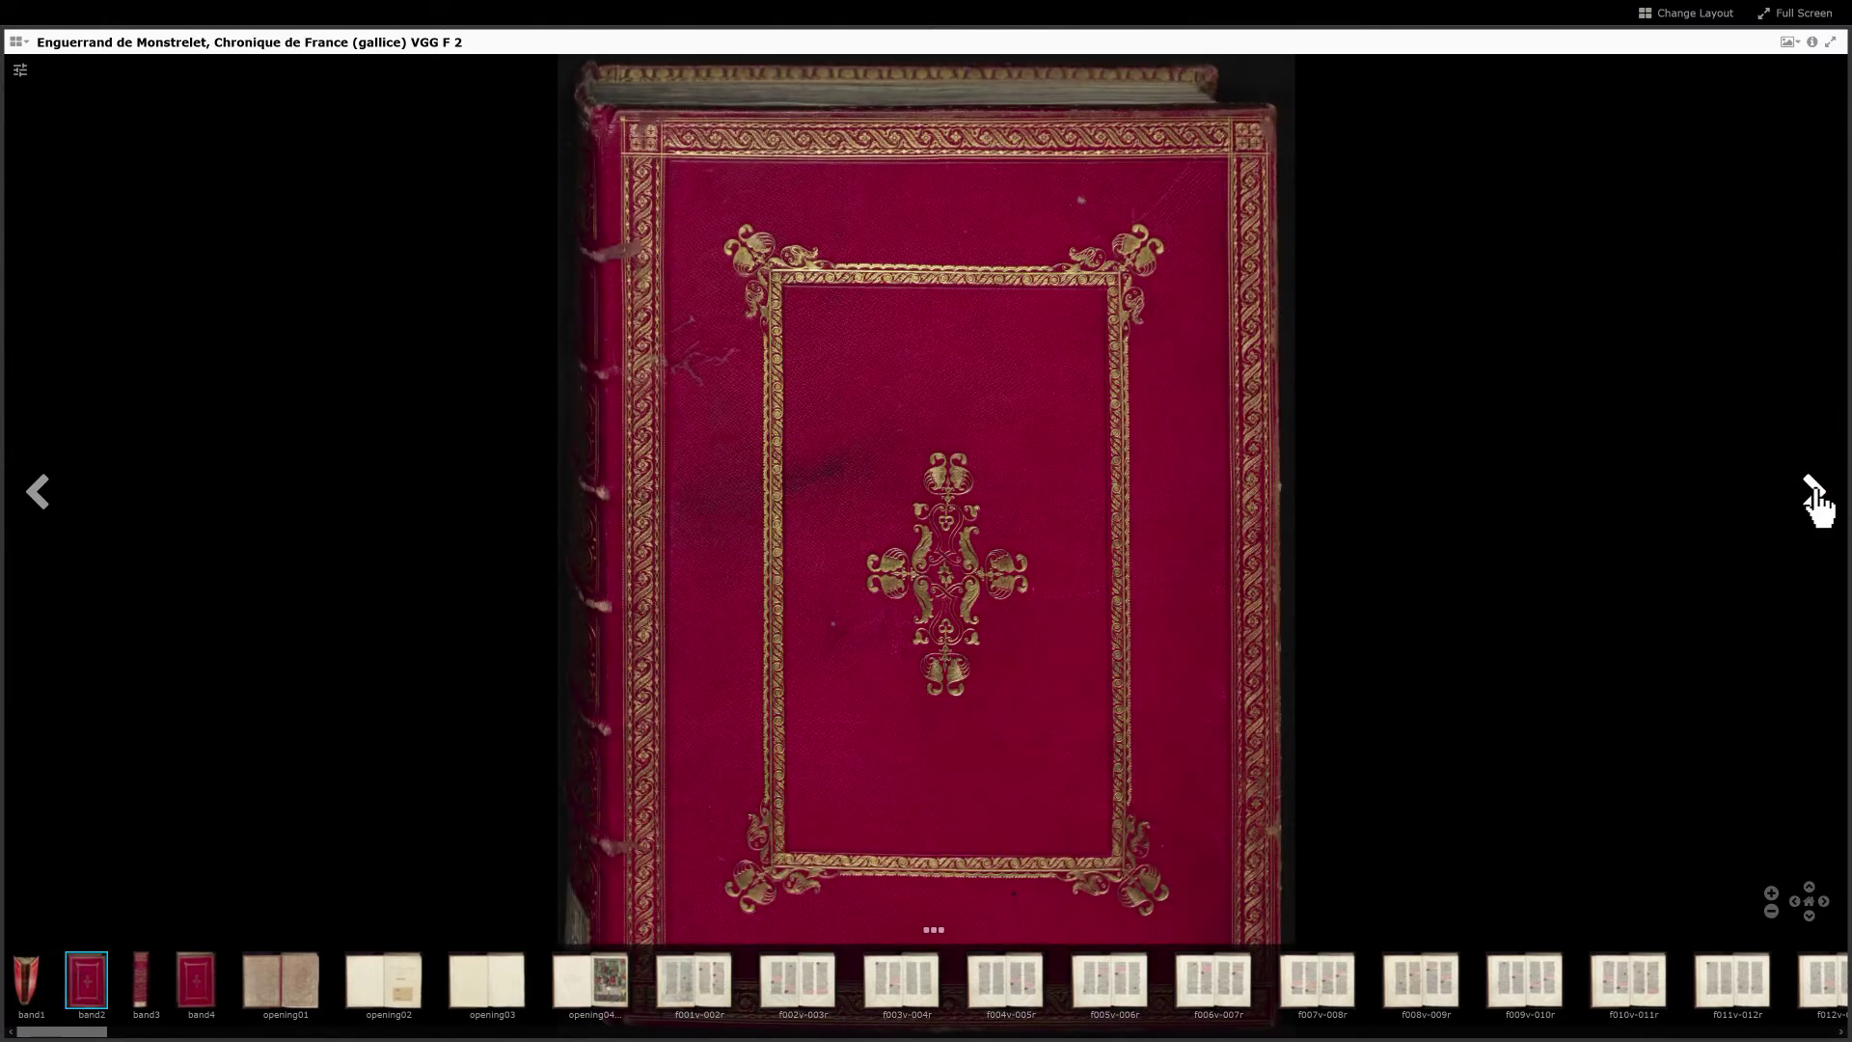
{"action": "left_click", "coordinate": [1813, 492]}
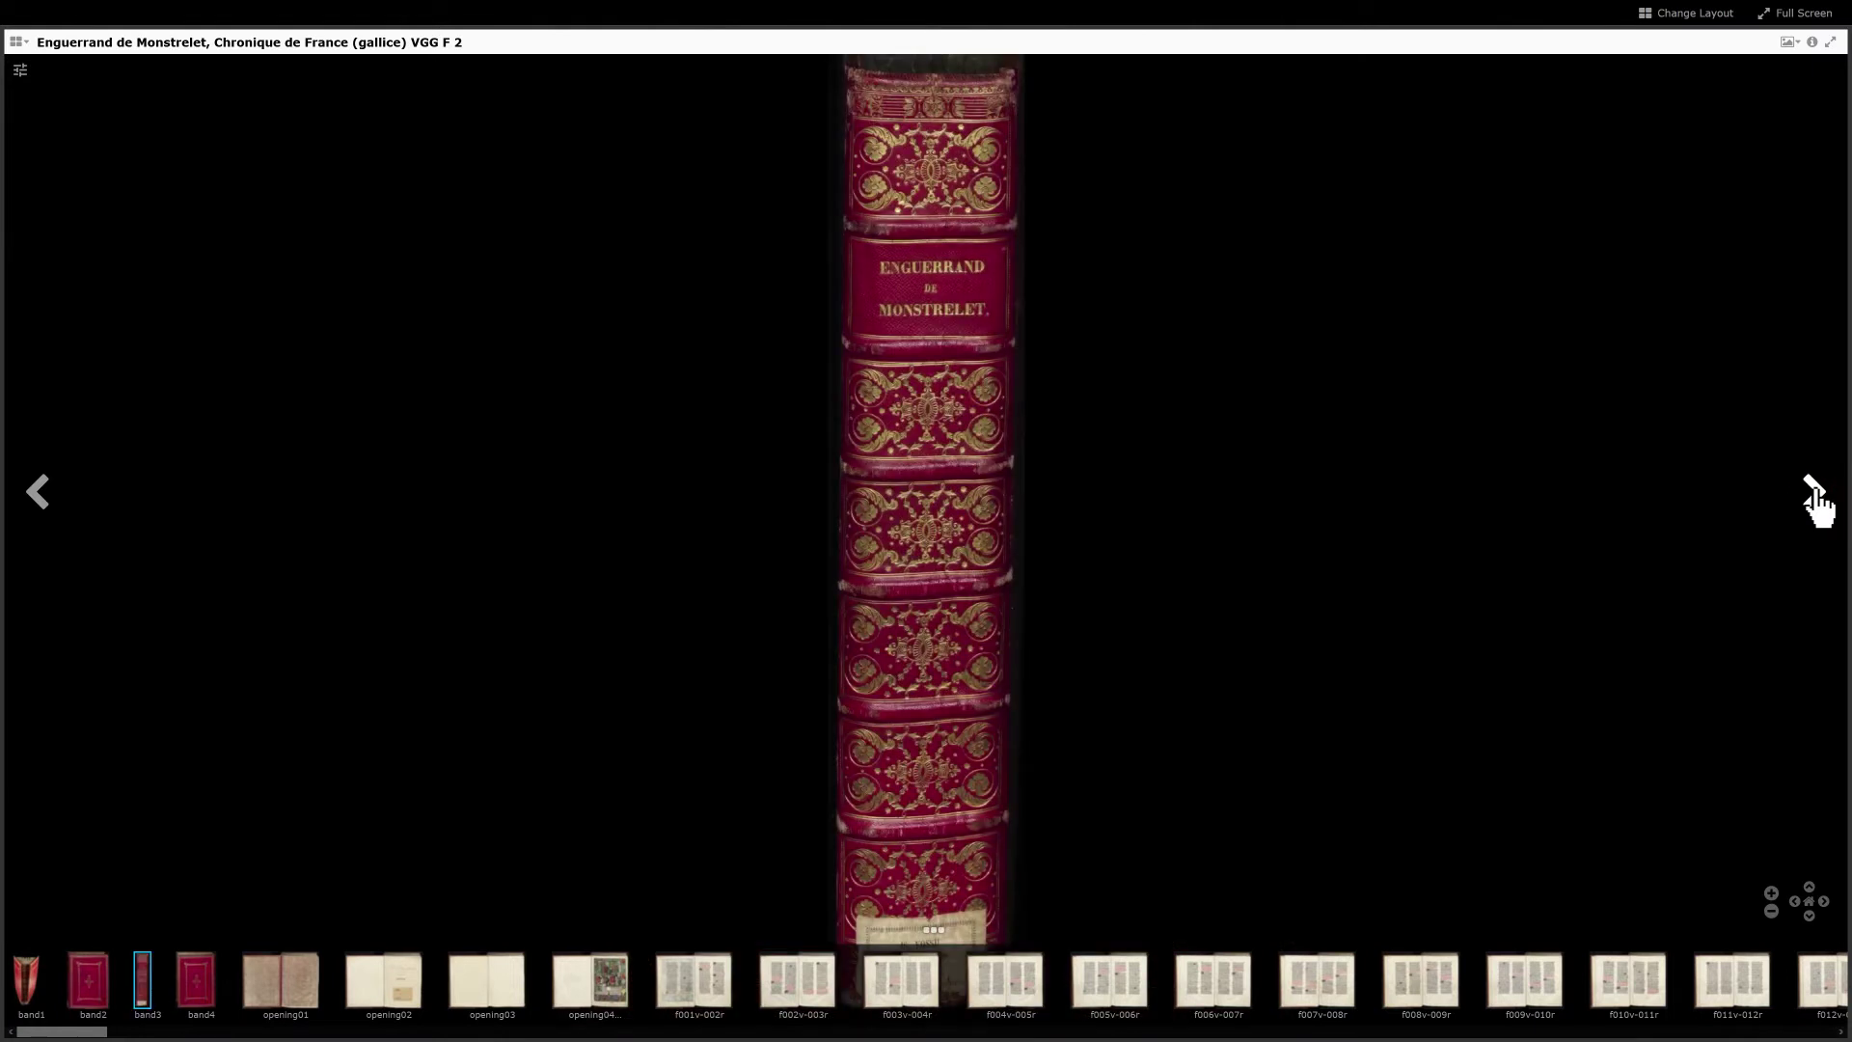
{"action": "left_click", "coordinate": [1815, 494]}
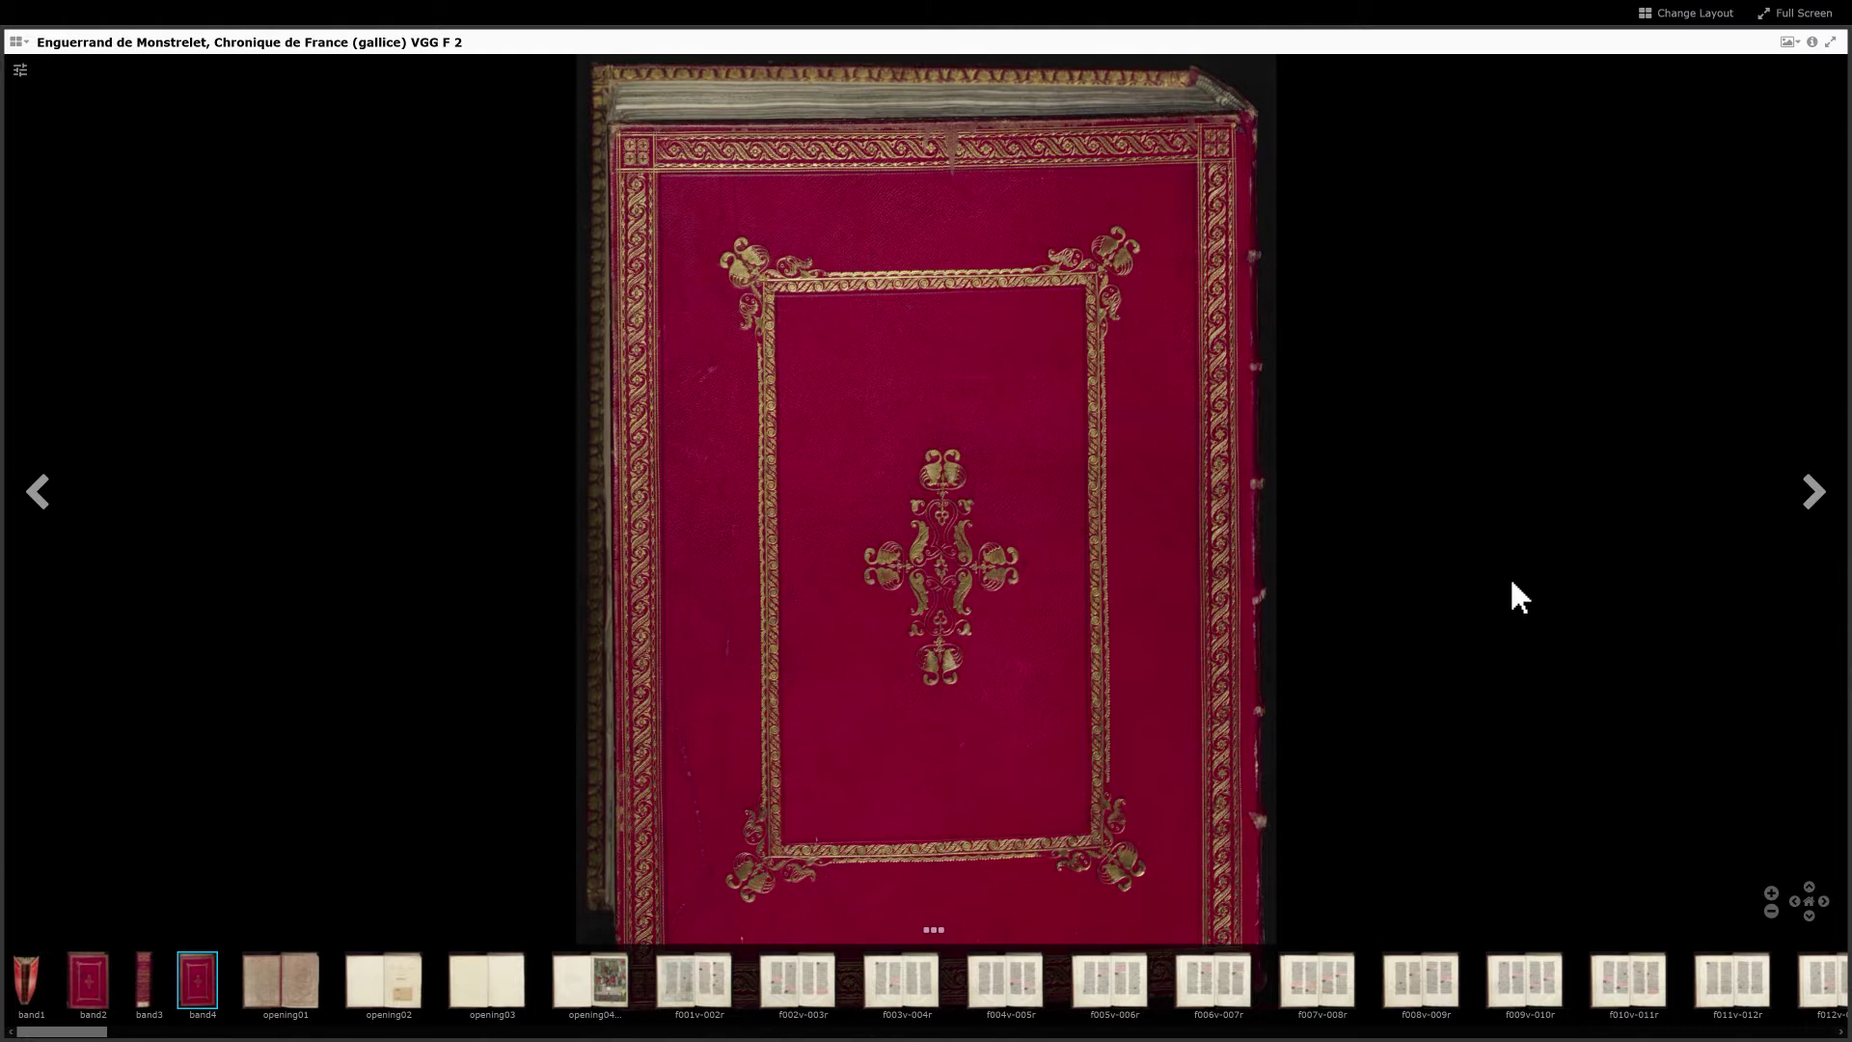
{"action": "left_click", "coordinate": [576, 989]}
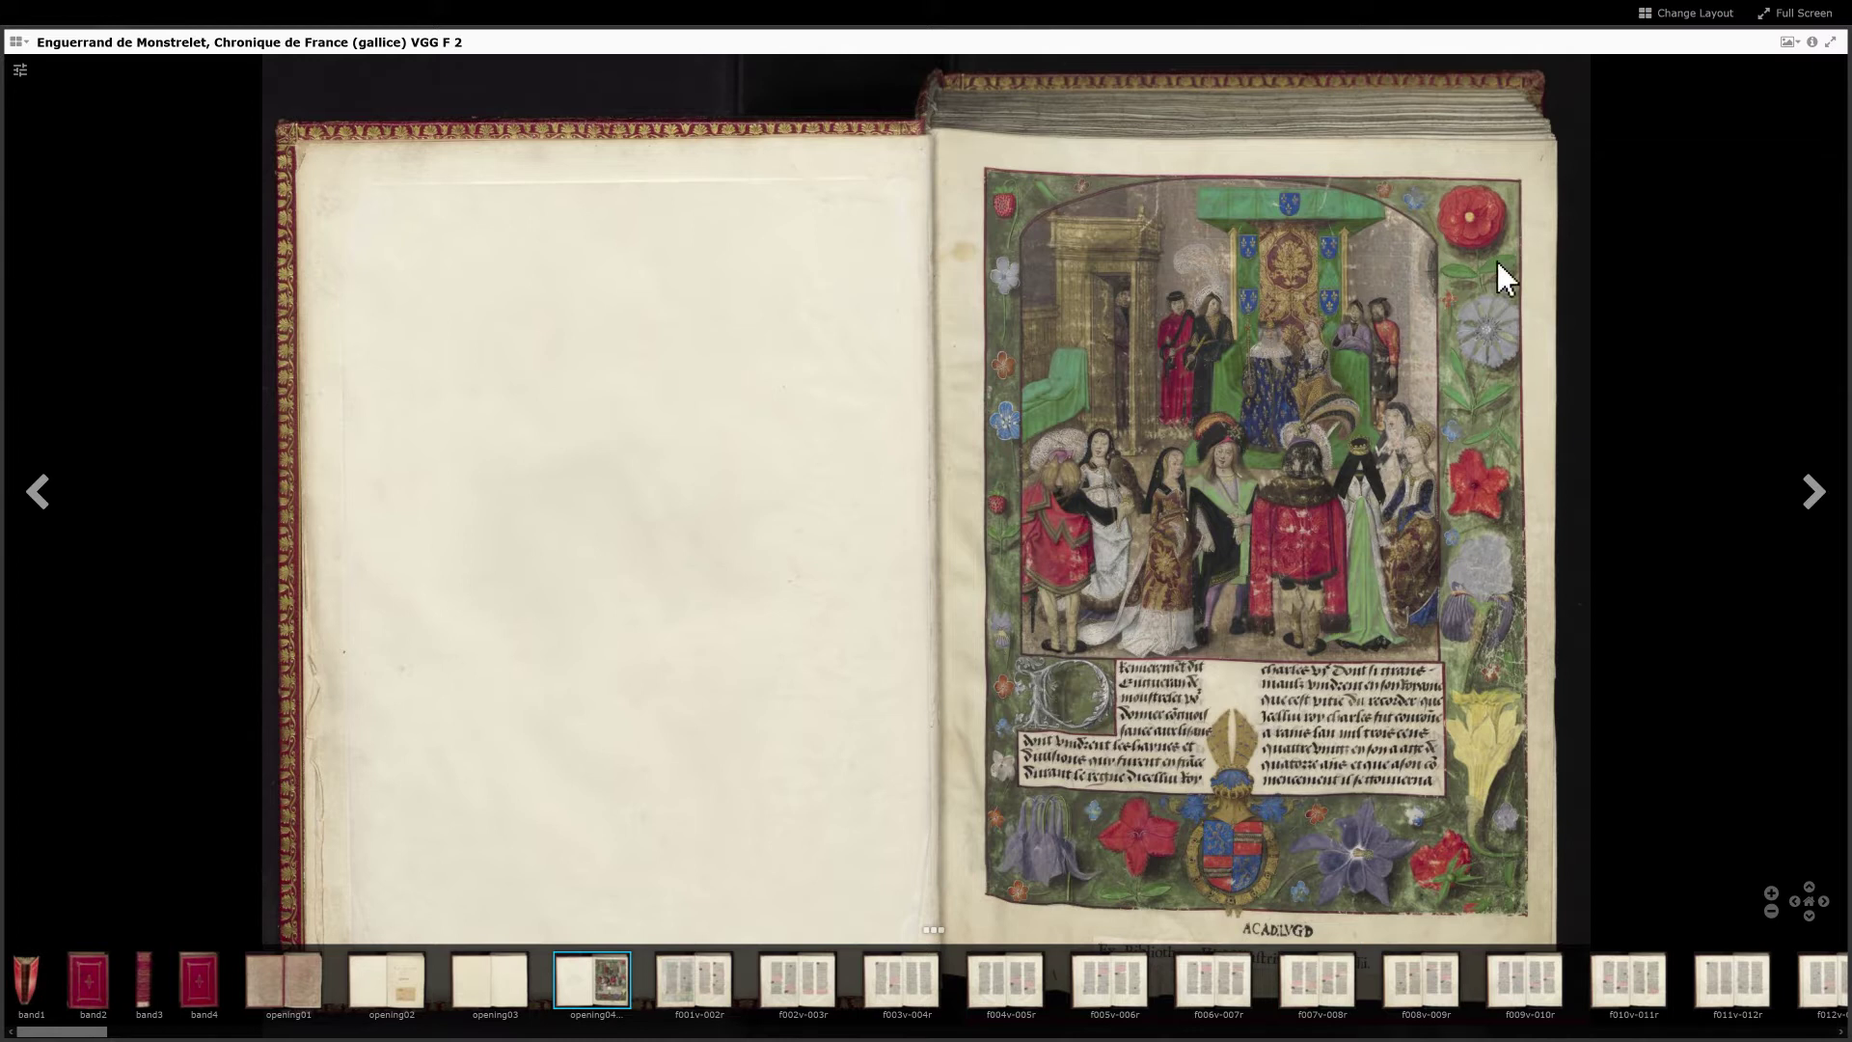
{"action": "mouse_move", "coordinate": [1787, 53]}
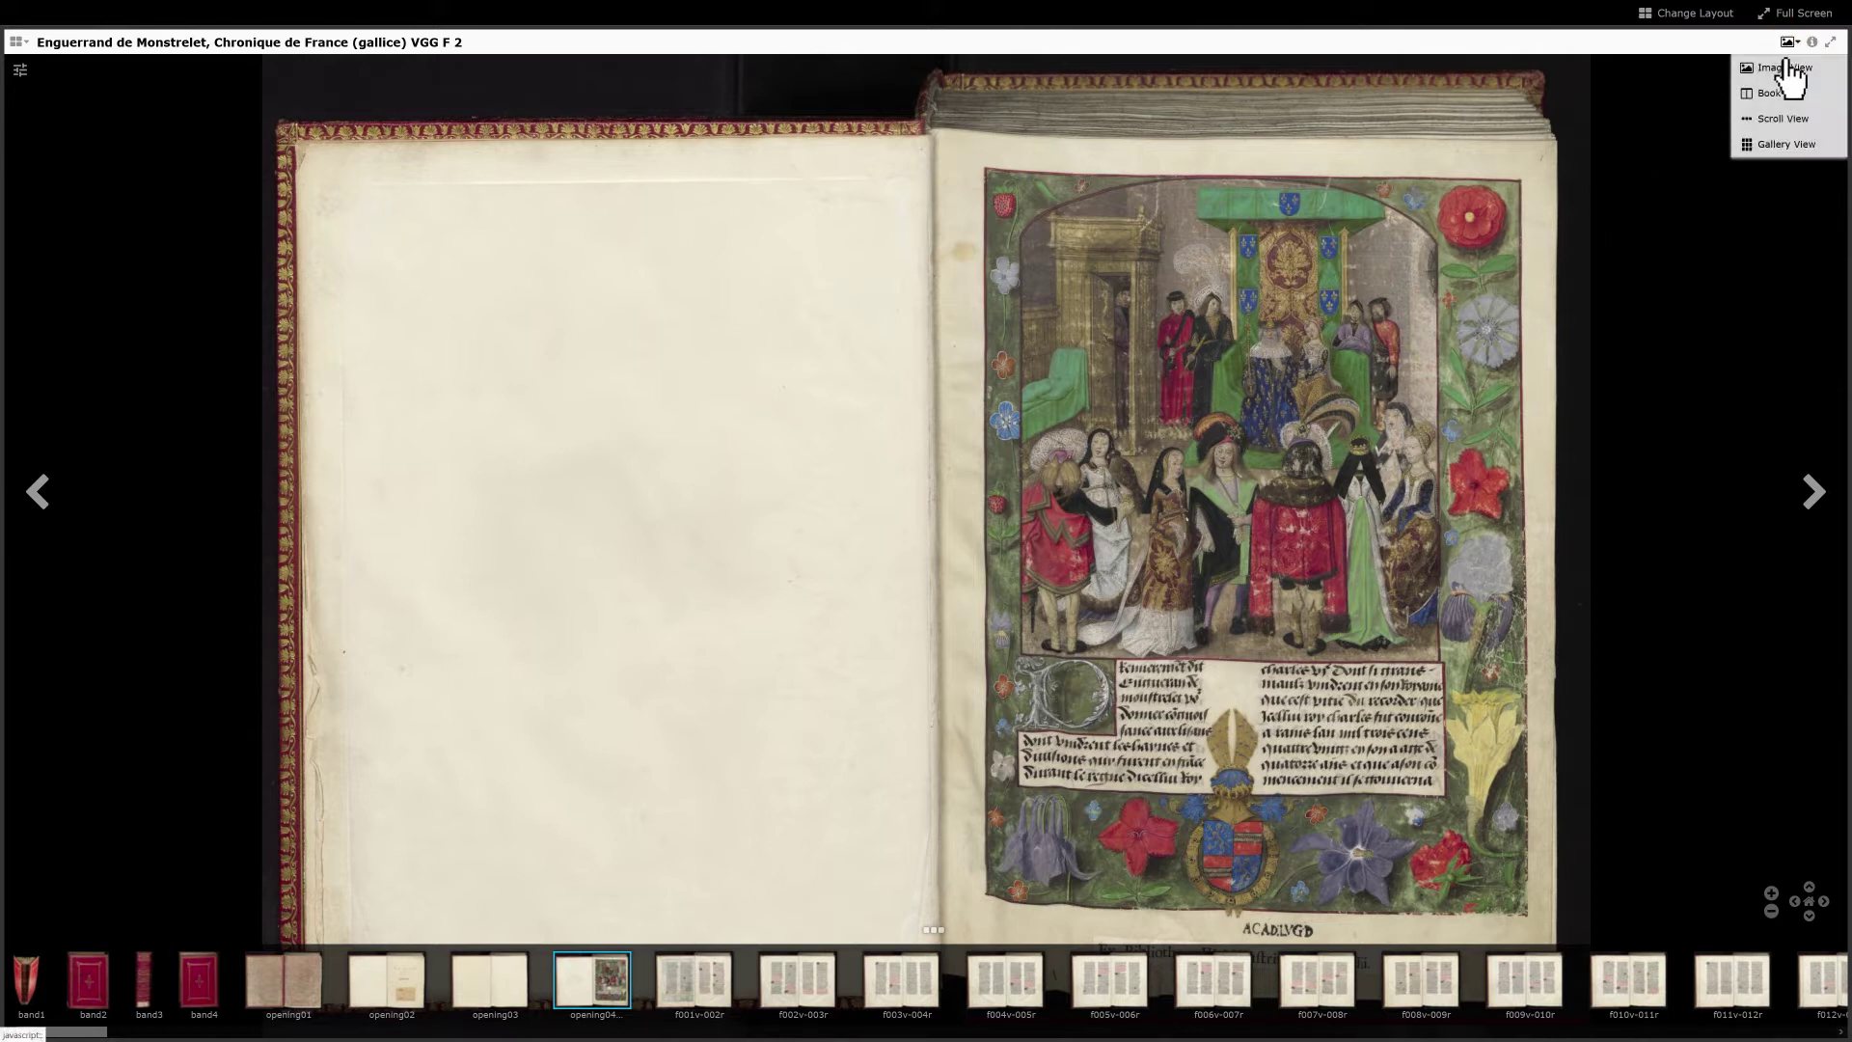
Step: Browse the manuscript in Gallery View and open the f124v-125r battle-miniature spread
{"action": "left_click", "coordinate": [1787, 145]}
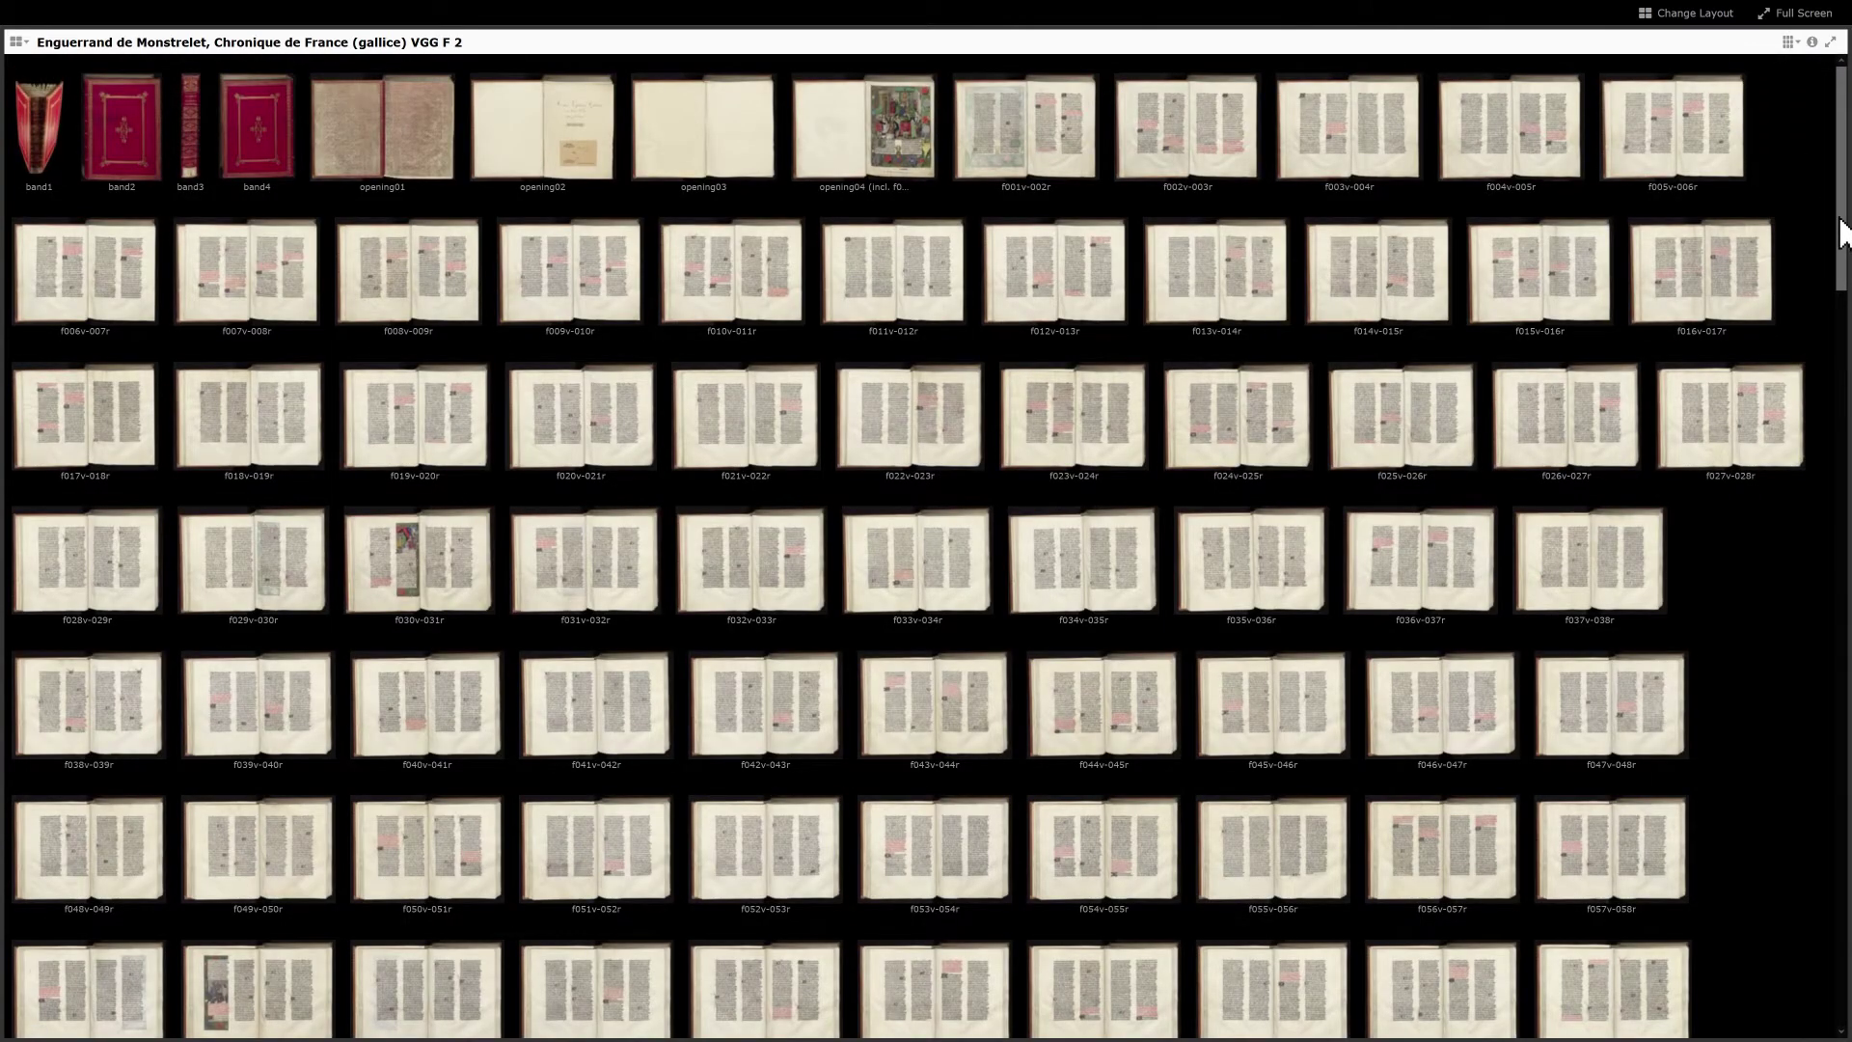
{"action": "left_click_drag", "start_coordinate": [1840, 222], "coordinate": [1840, 519]}
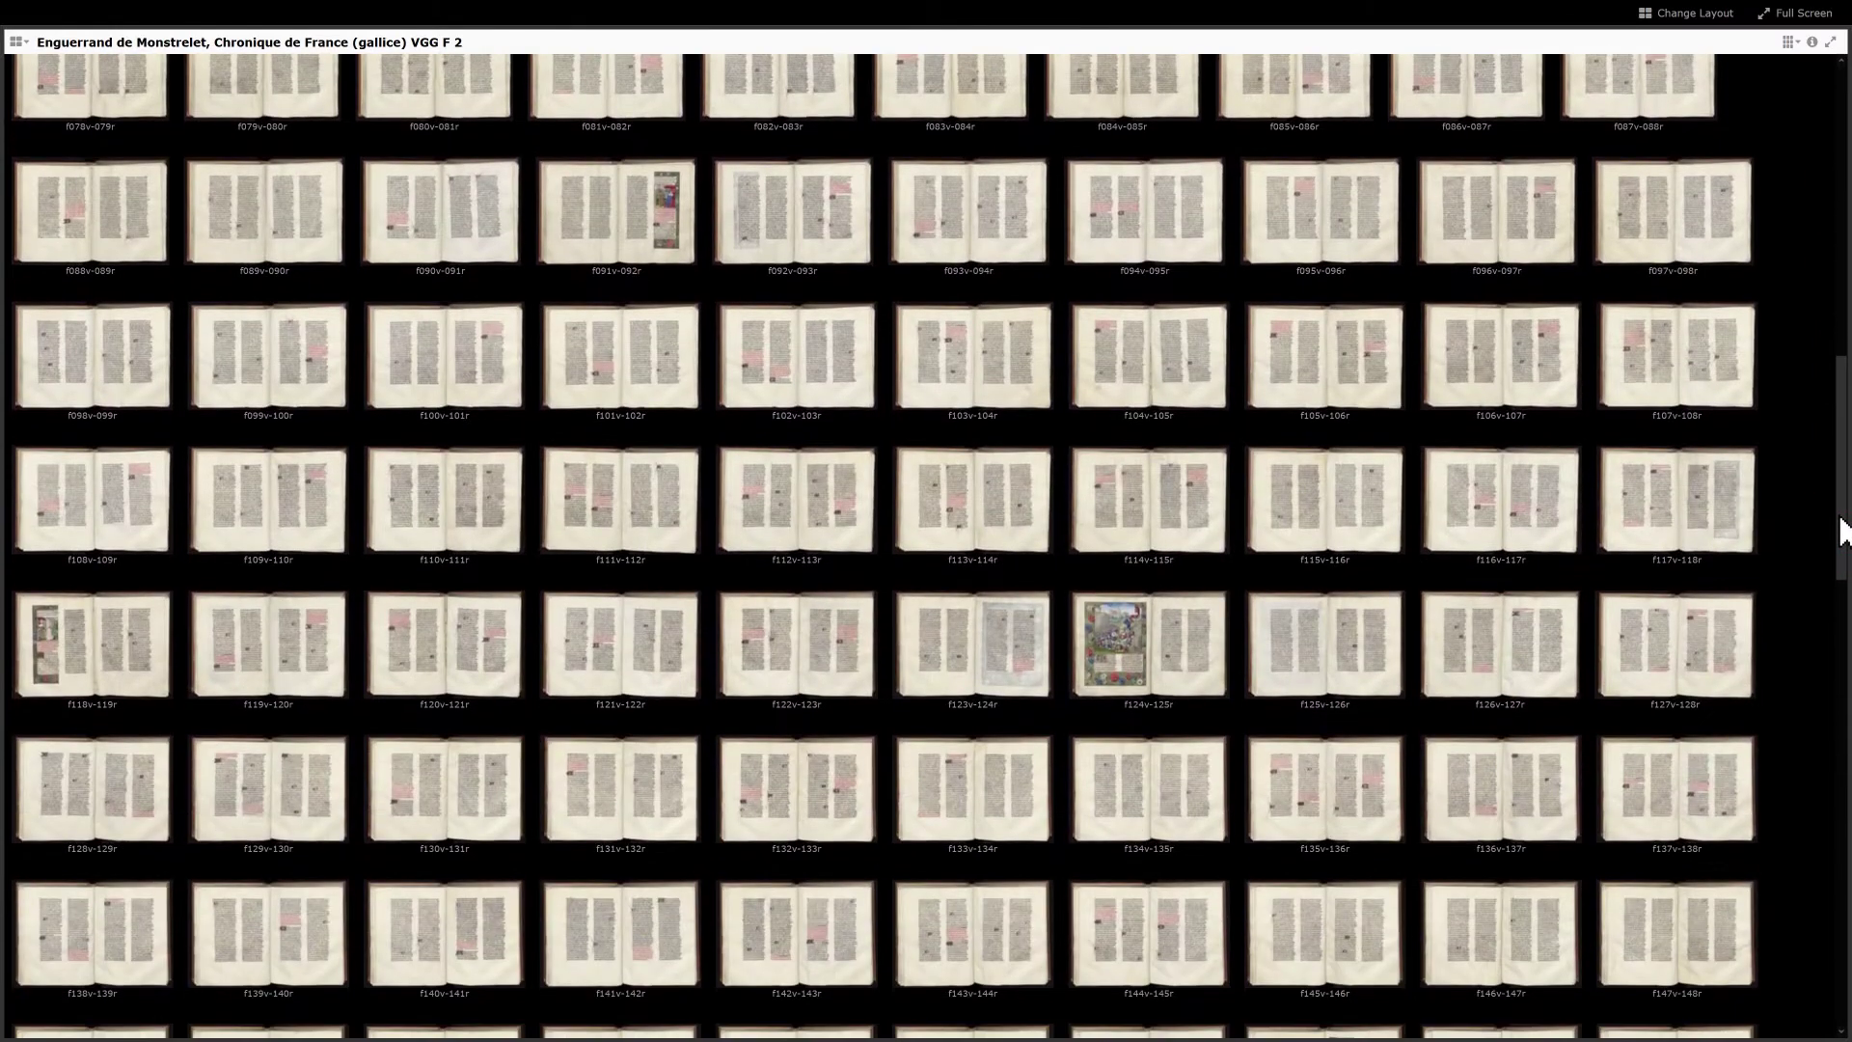
{"action": "left_click", "coordinate": [1146, 643]}
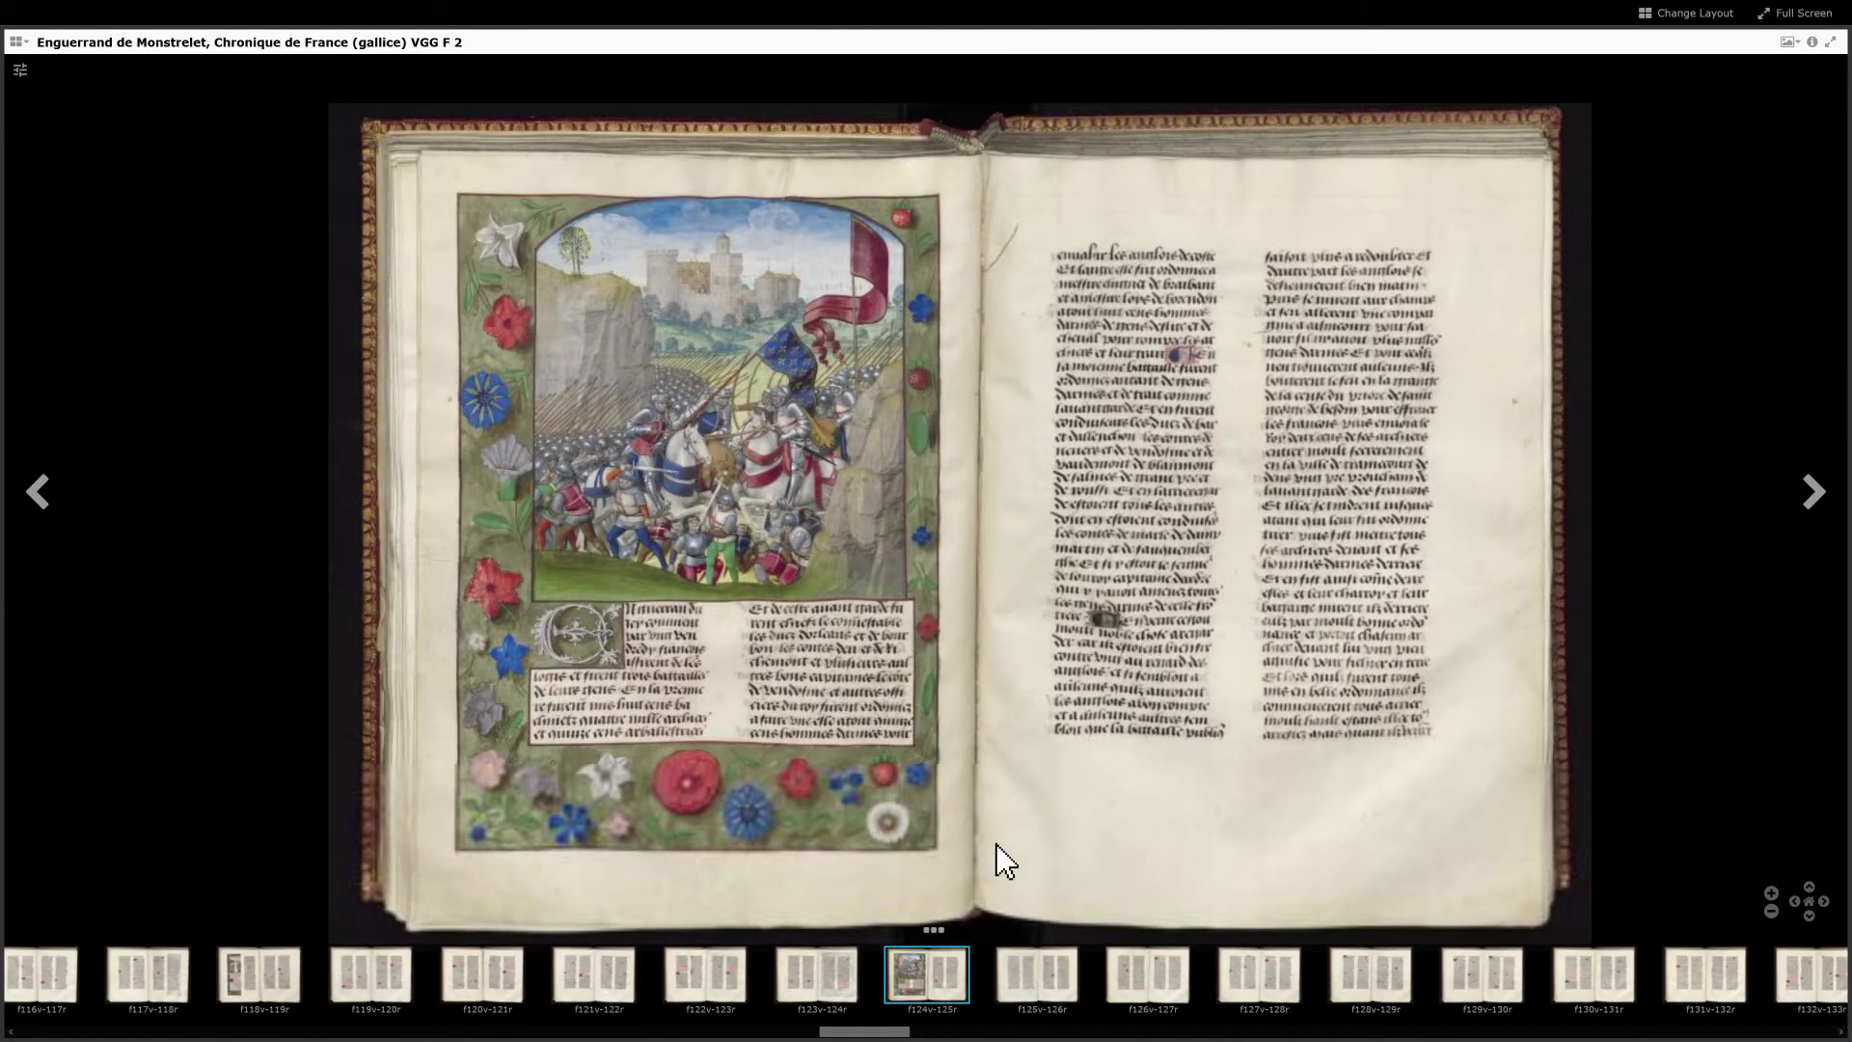
{"action": "left_click", "coordinate": [934, 931]}
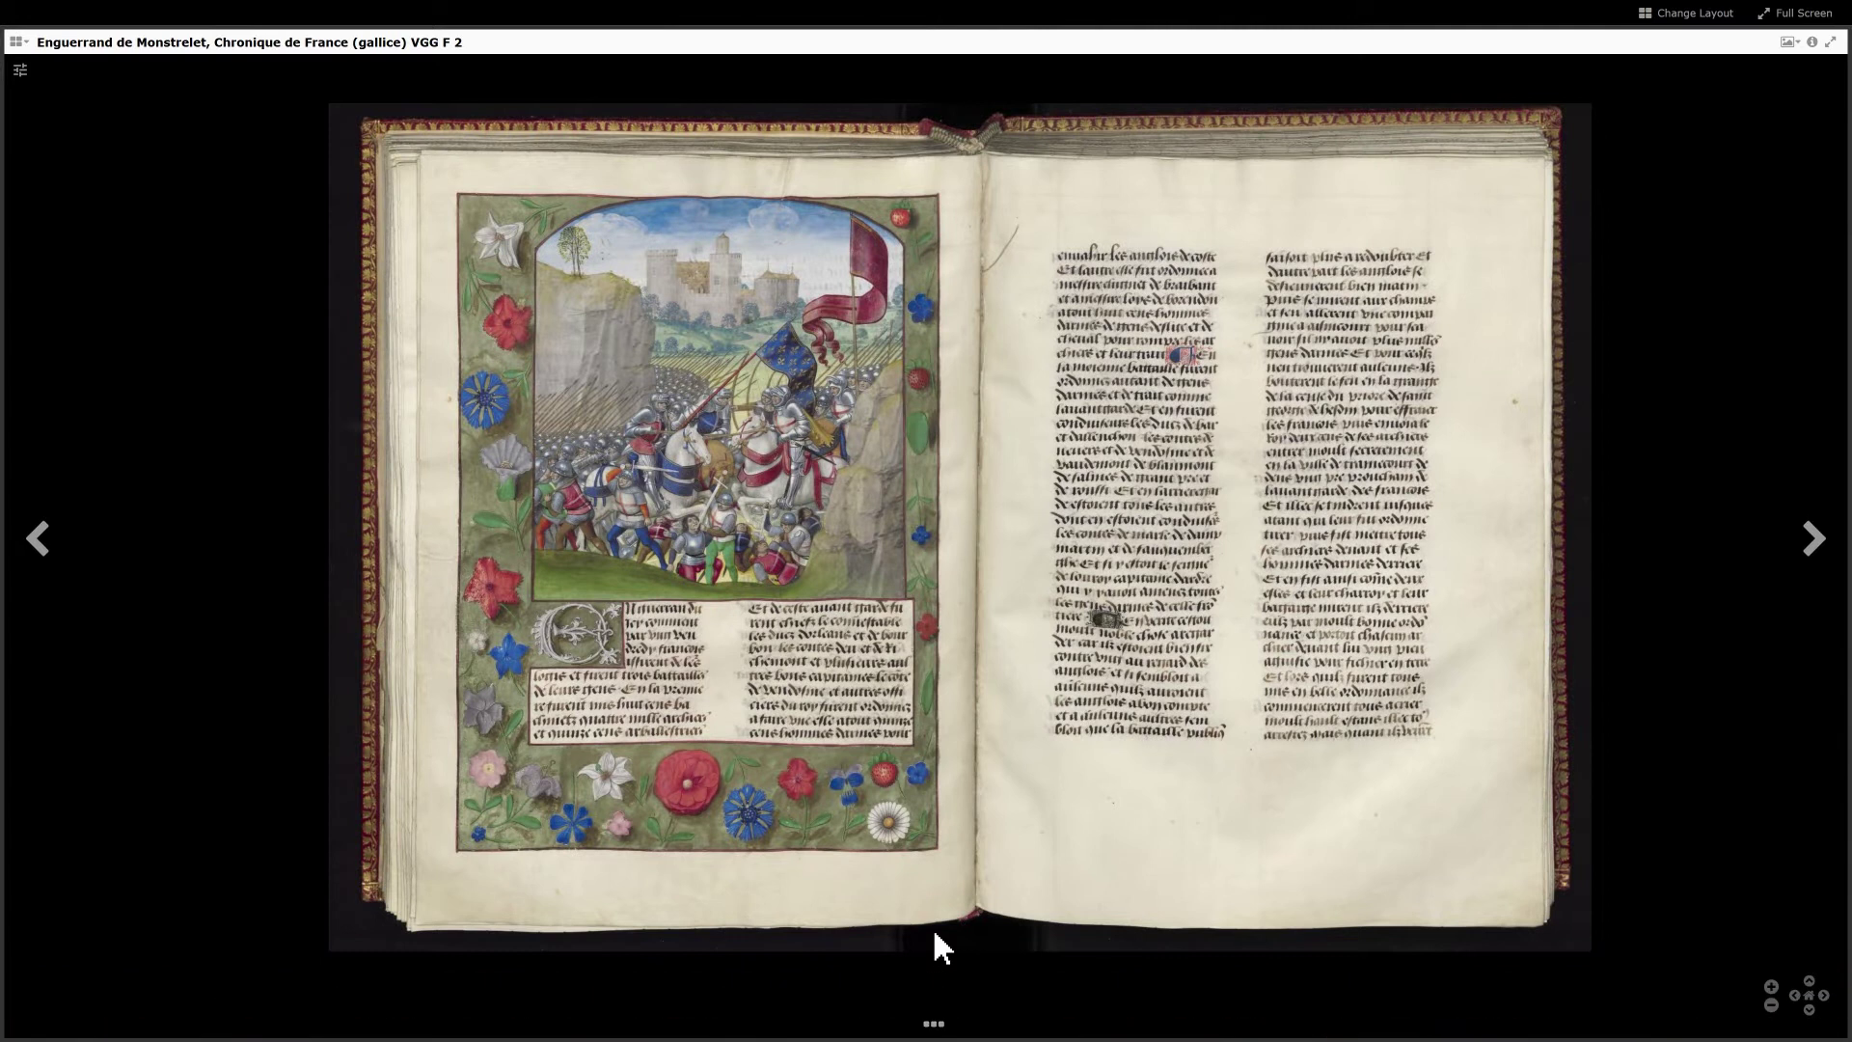
{"action": "left_click", "coordinate": [934, 1025]}
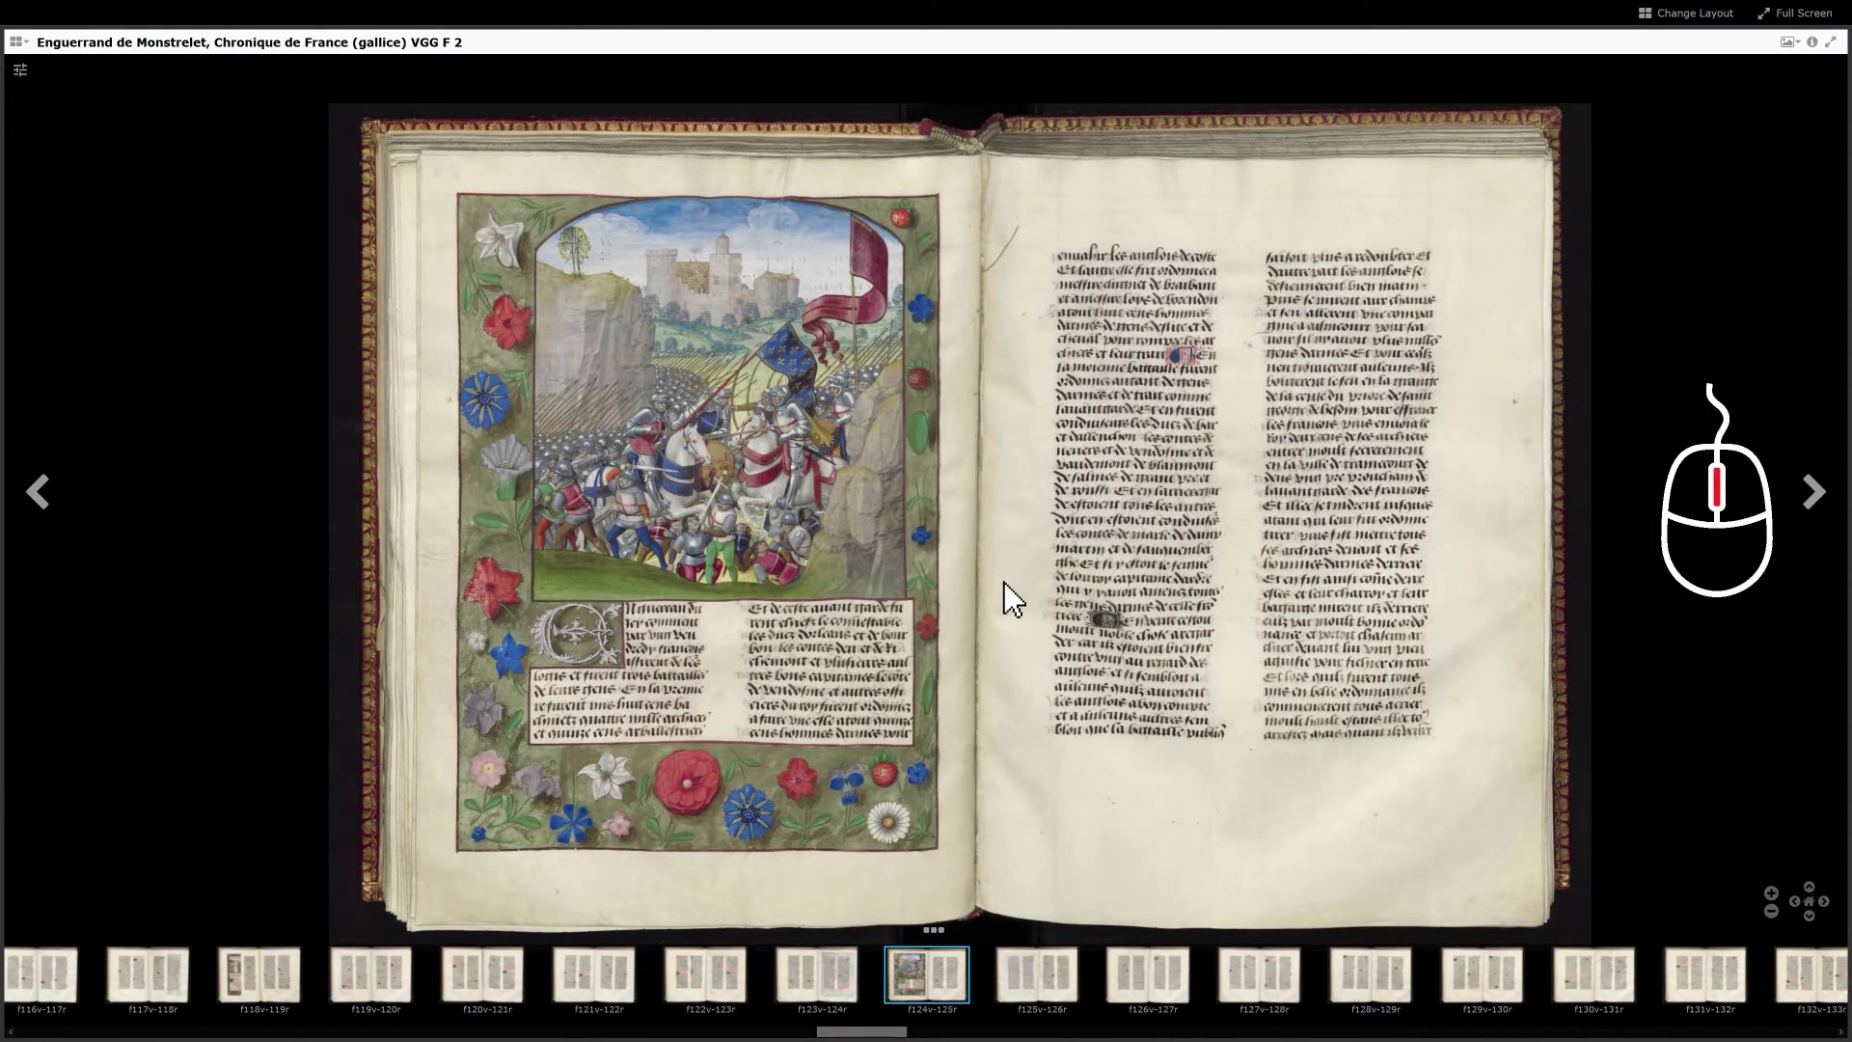
{"action": "scroll", "coordinate": [1003, 582], "scroll_direction": "up", "scroll_amount": 2}
{"action": "scroll", "coordinate": [1003, 582], "scroll_direction": "up", "scroll_amount": 3}
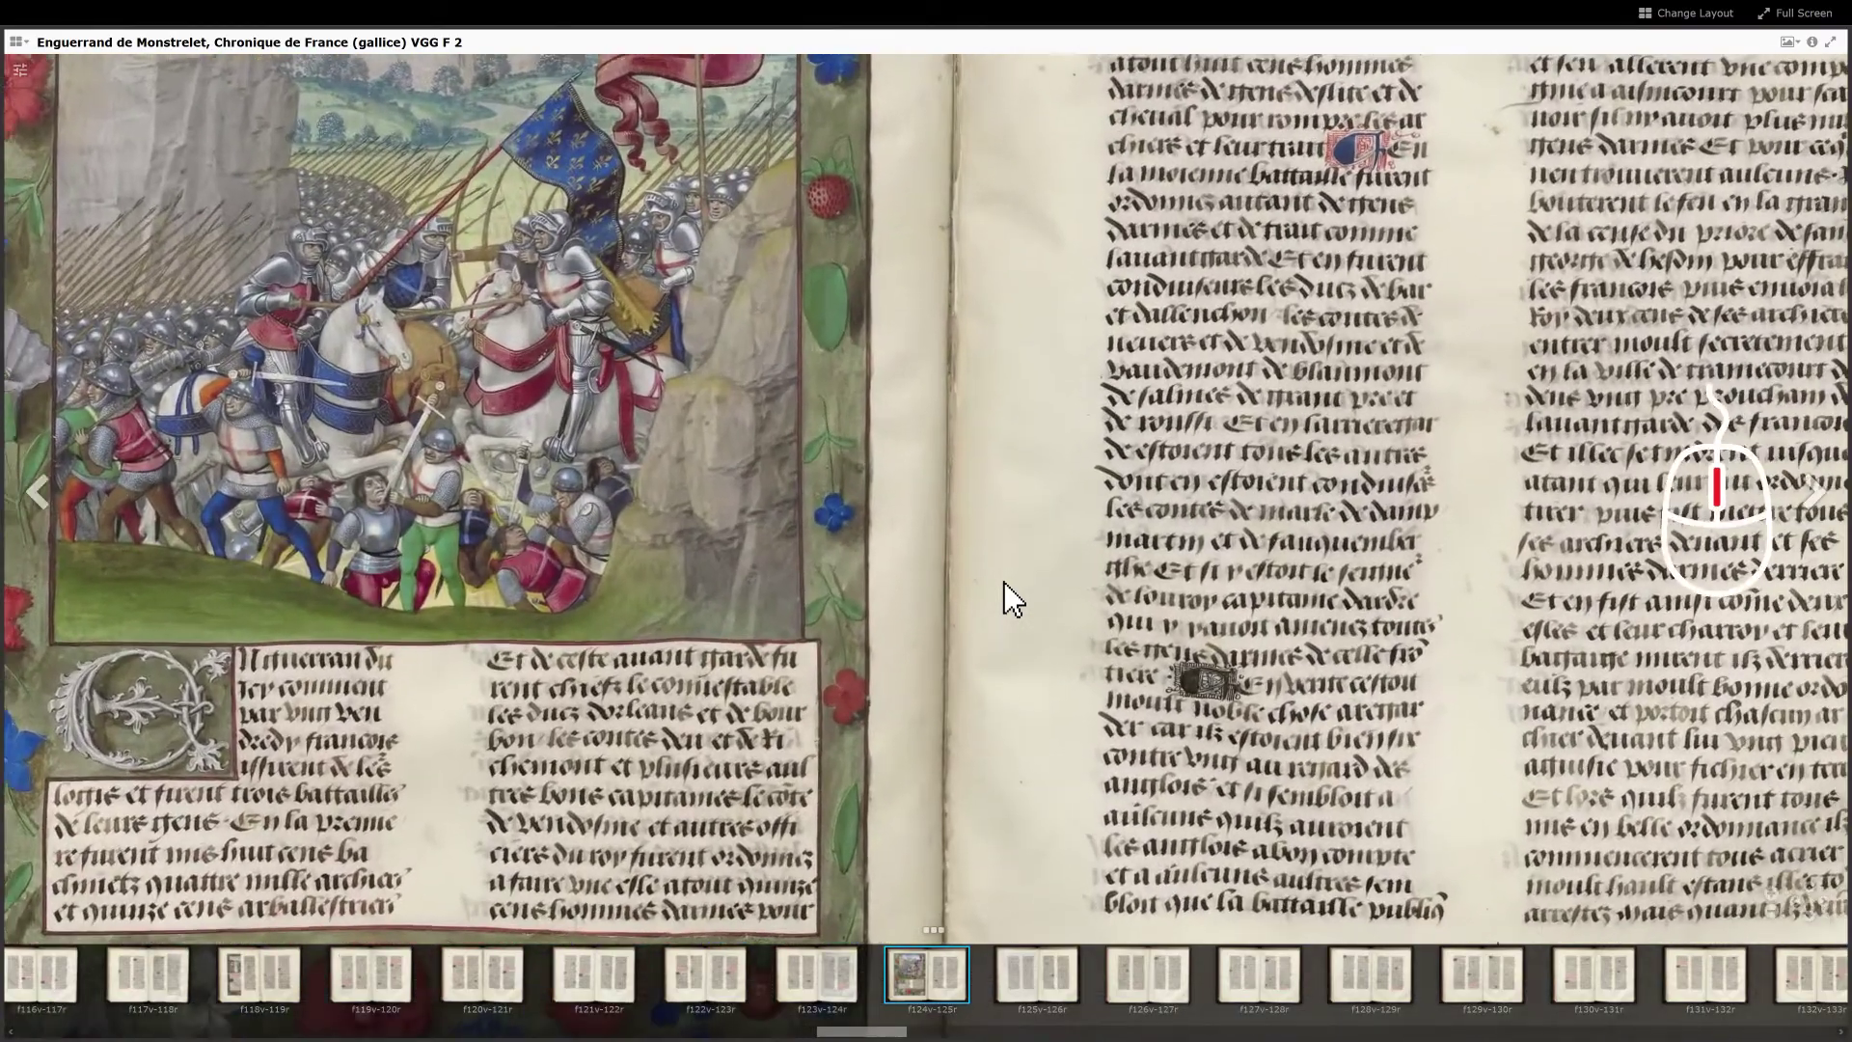
{"action": "scroll", "coordinate": [1003, 598], "scroll_direction": "up", "scroll_amount": 1}
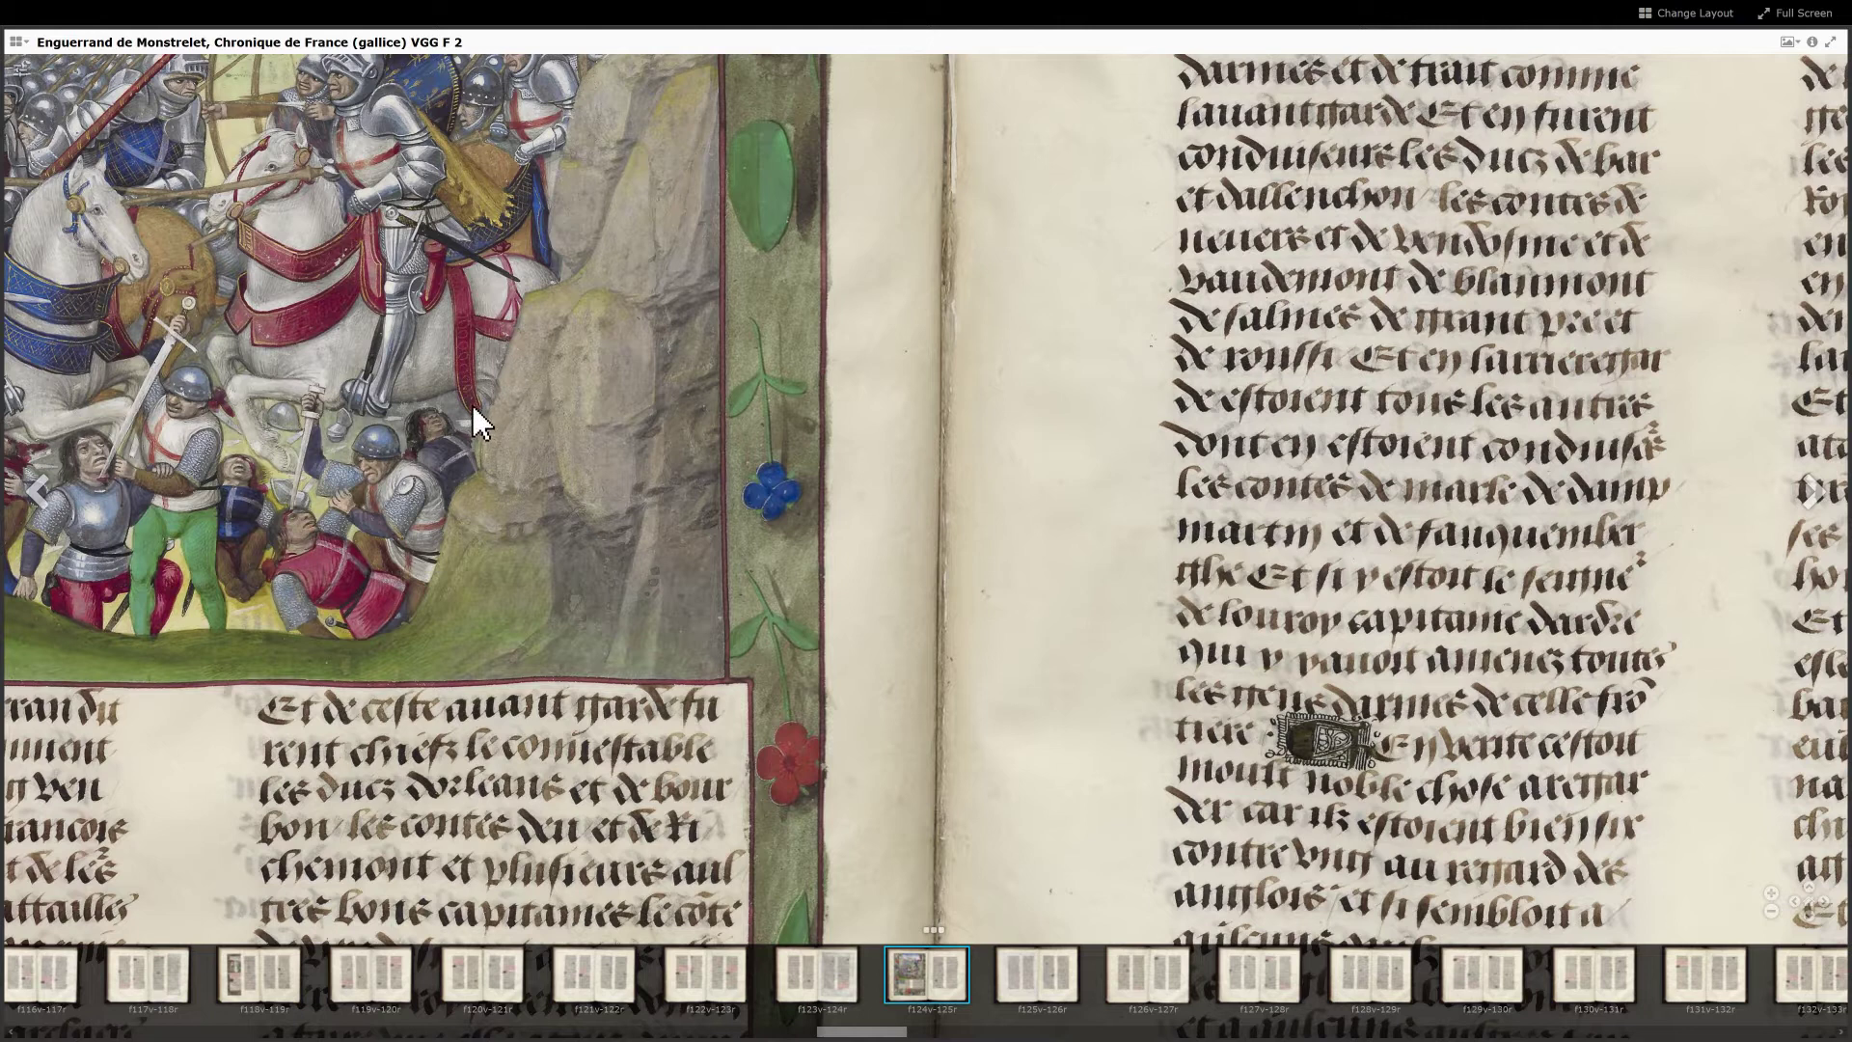
{"action": "left_click_drag", "start_coordinate": [472, 403], "coordinate": [1167, 731]}
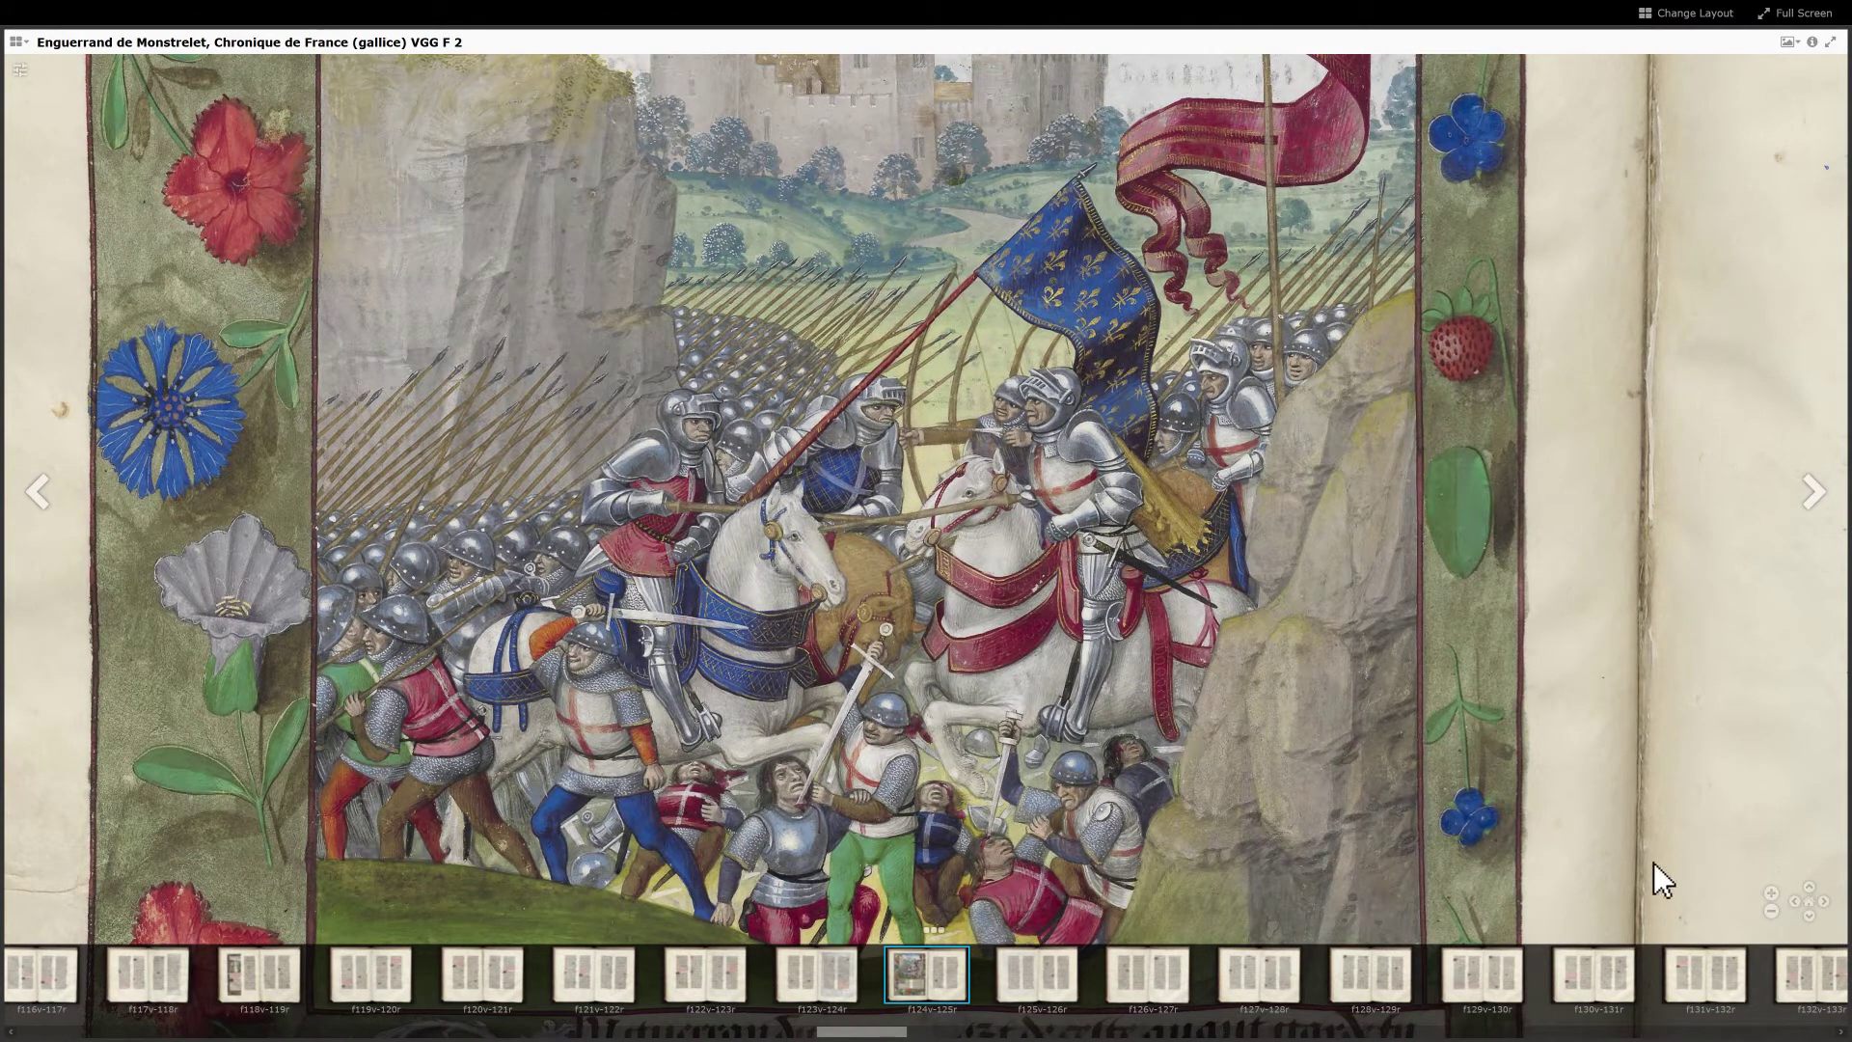
{"action": "left_click", "coordinate": [1812, 907]}
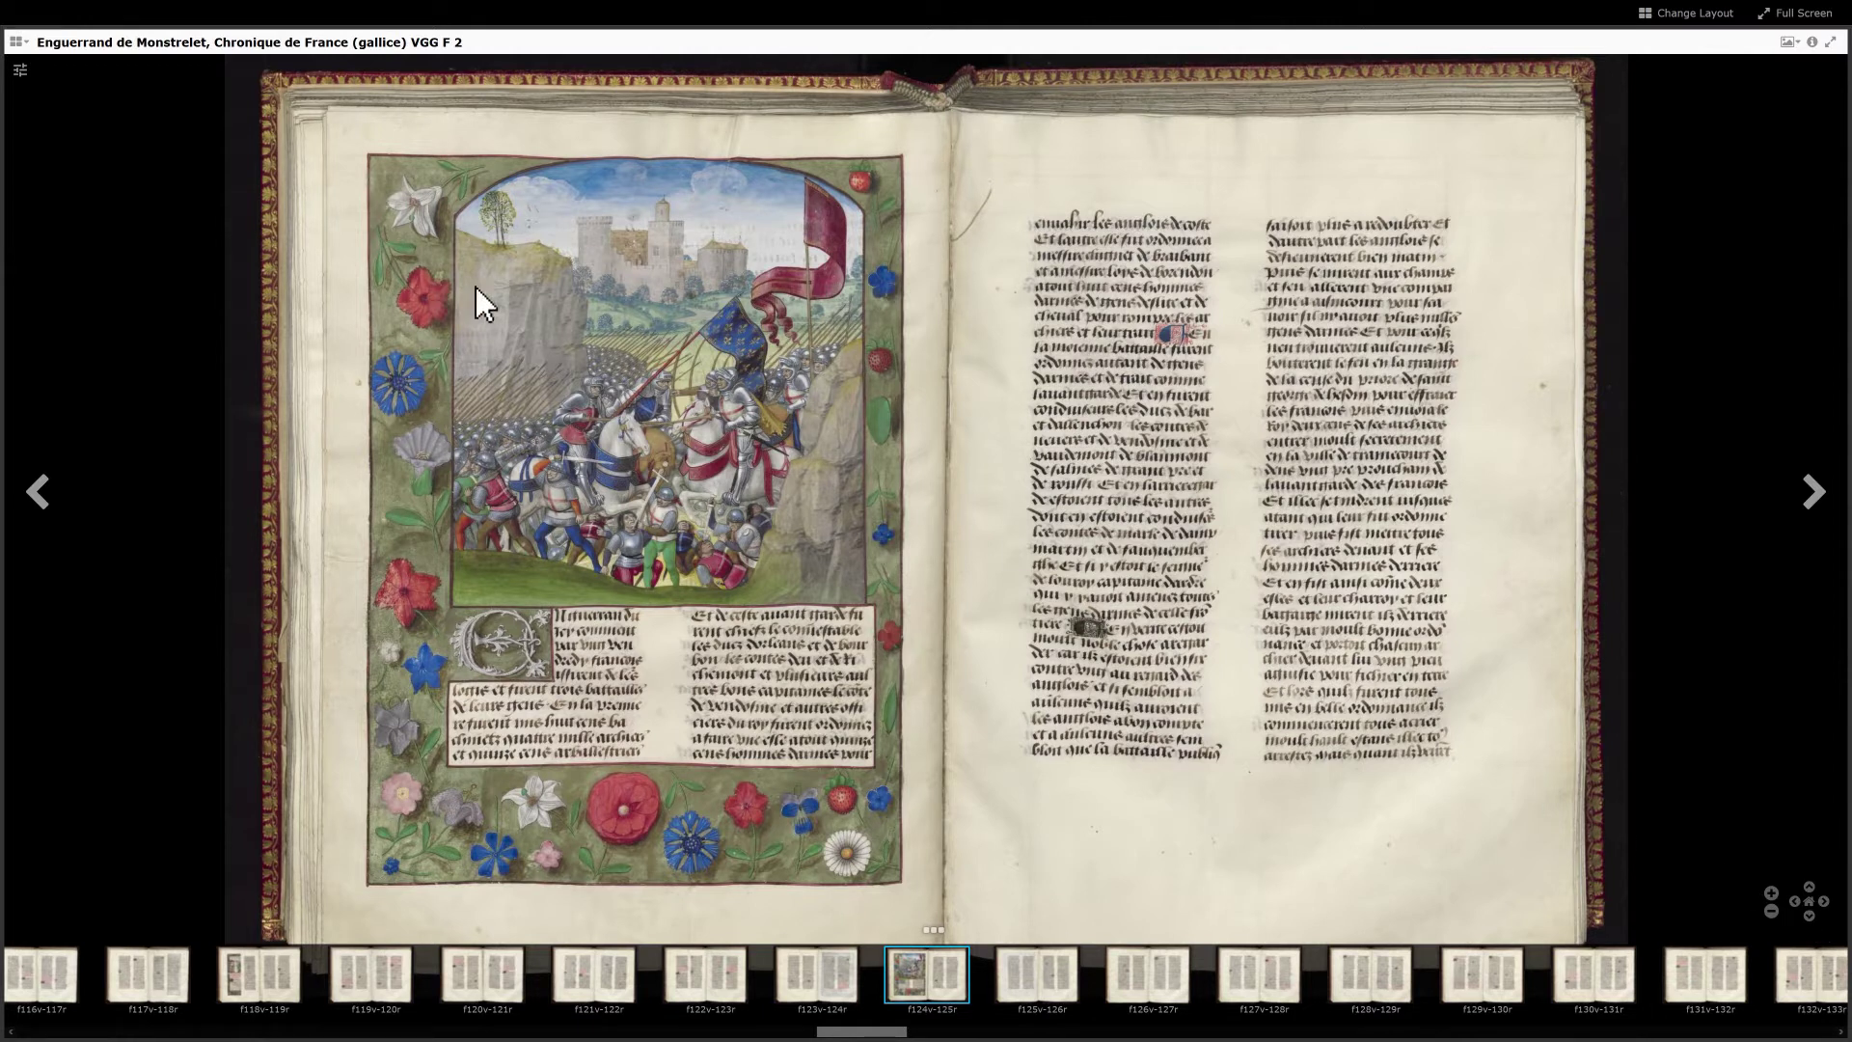
Step: Rotate the spread 90° and back, then set brightness to 124% and saturation to 154%
{"action": "left_click", "coordinate": [20, 71]}
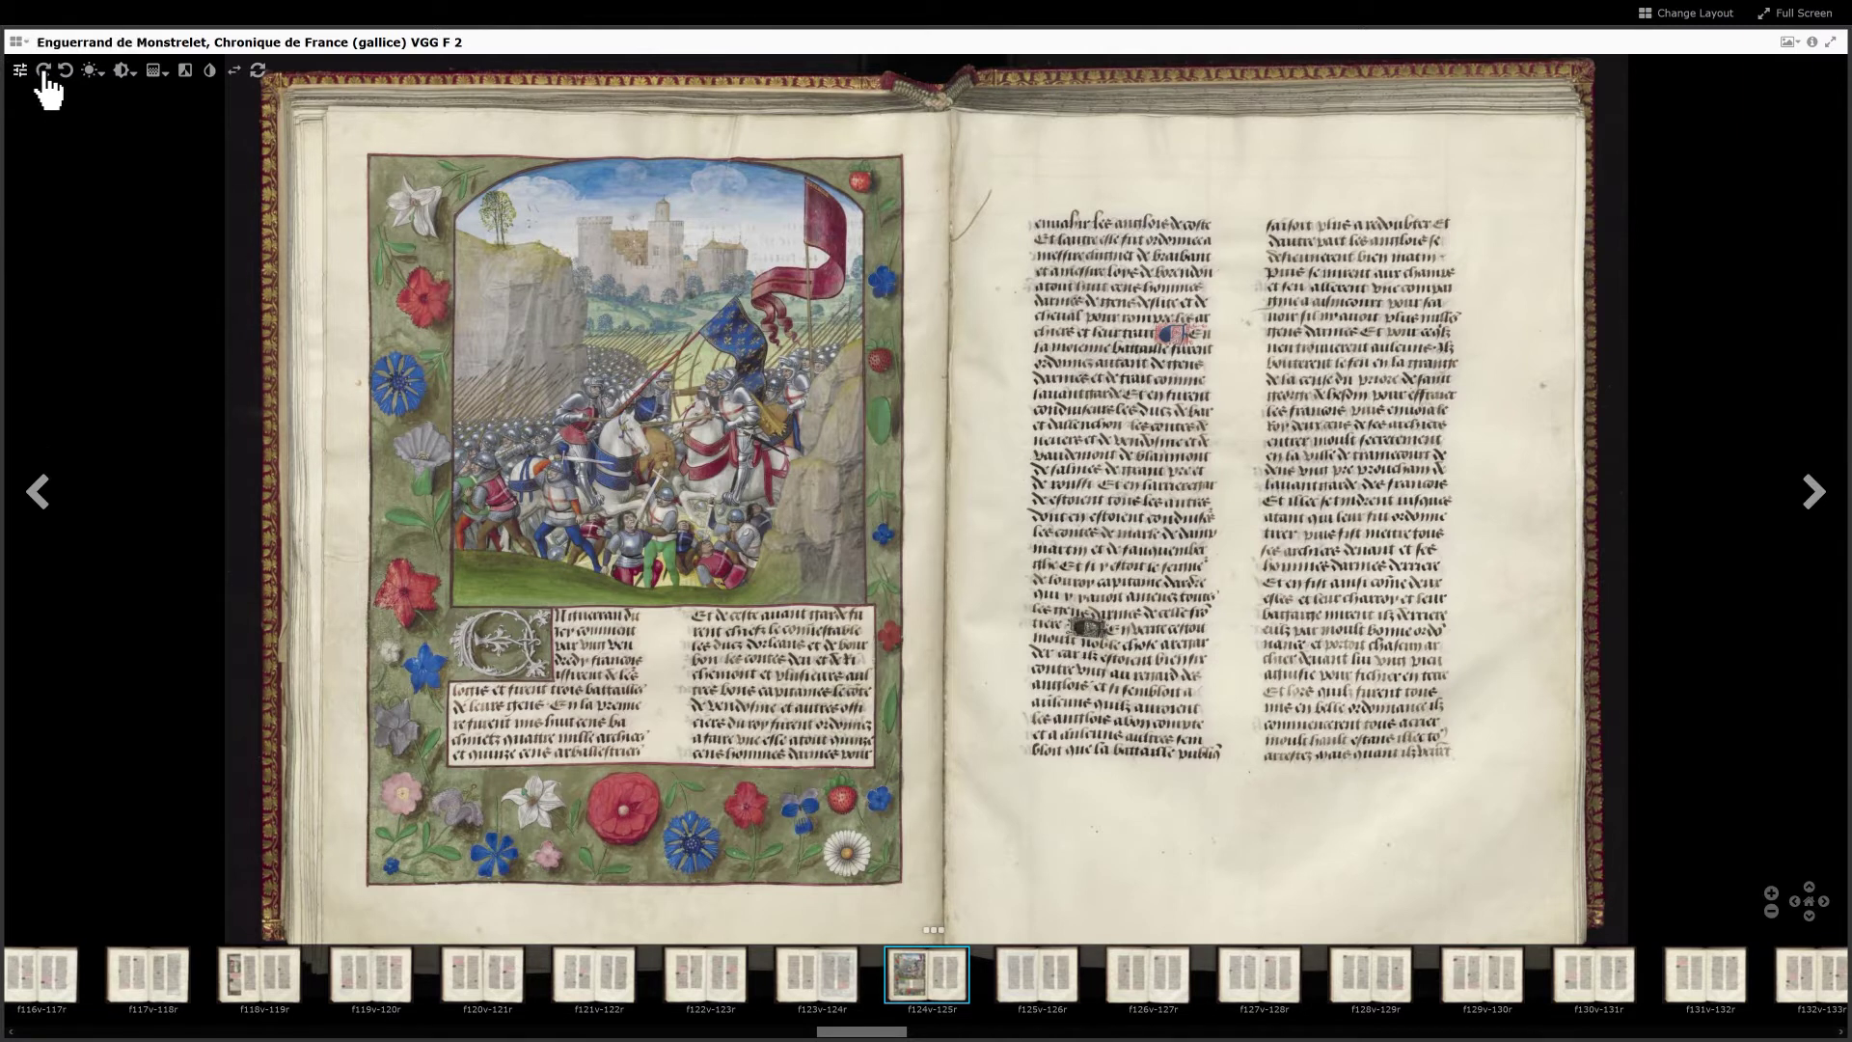
{"action": "left_click", "coordinate": [44, 70]}
{"action": "left_click", "coordinate": [66, 70]}
{"action": "mouse_move", "coordinate": [90, 72]}
{"action": "mouse_move", "coordinate": [101, 117]}
{"action": "left_mouse_down"}
{"action": "mouse_move", "coordinate": [102, 145]}
{"action": "mouse_move", "coordinate": [101, 108]}
{"action": "mouse_move", "coordinate": [133, 141]}
{"action": "mouse_move", "coordinate": [133, 105]}
{"action": "left_mouse_up"}
{"action": "mouse_move", "coordinate": [124, 72]}
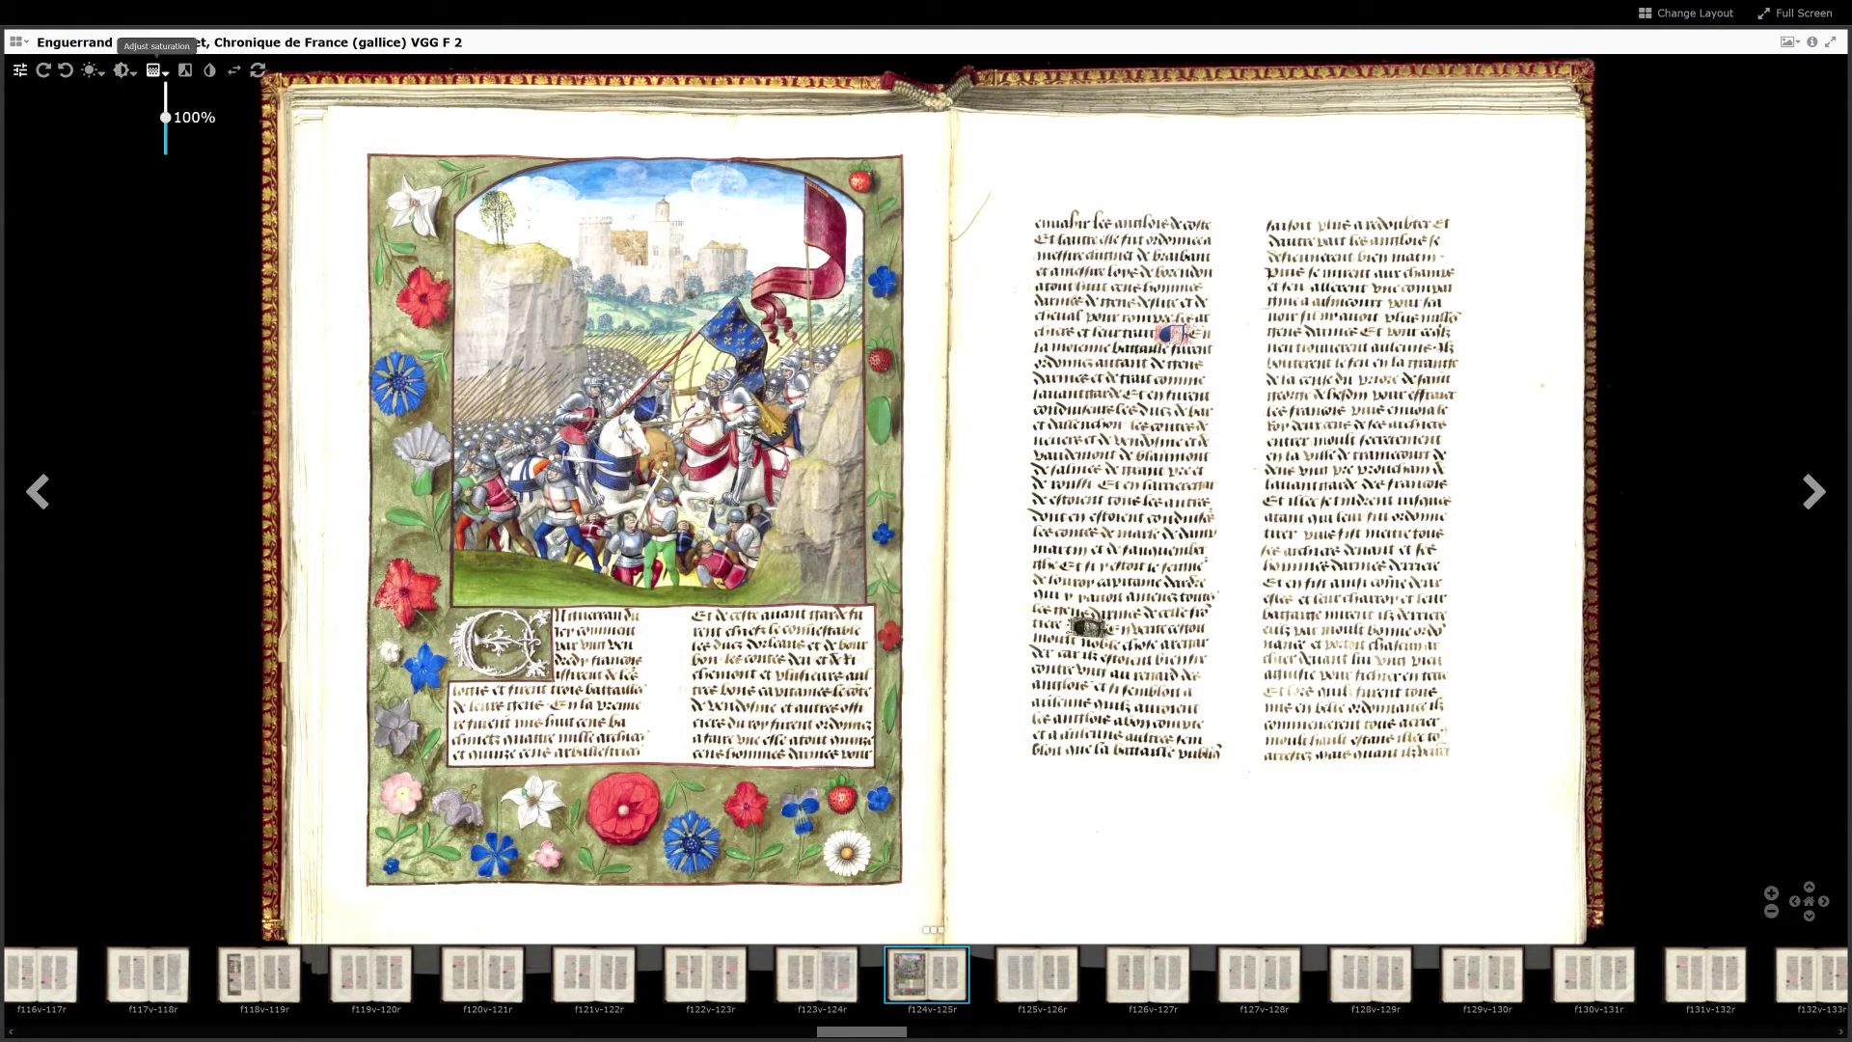
{"action": "left_click_drag", "start_coordinate": [165, 117], "coordinate": [165, 97]}
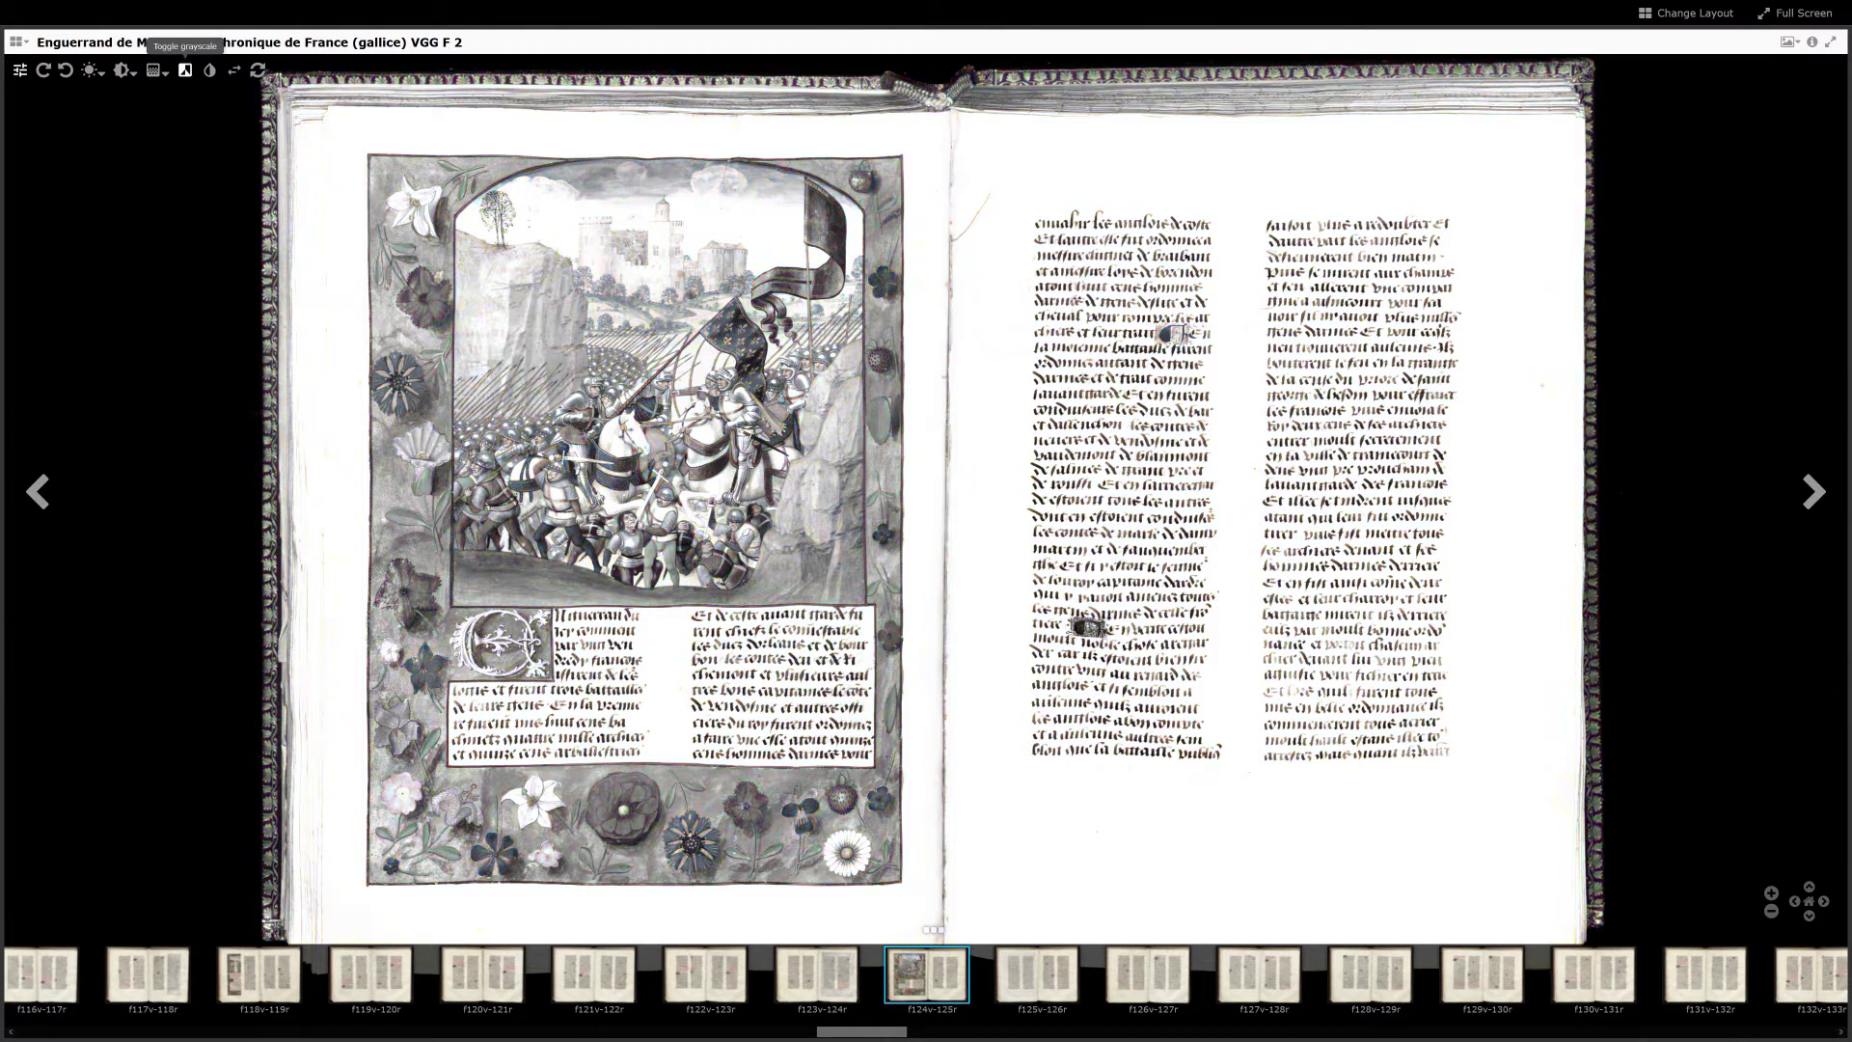
Step: Restore full colour, invert colours on and off, mirror the spread, then reset the image
{"action": "left_click", "coordinate": [185, 70]}
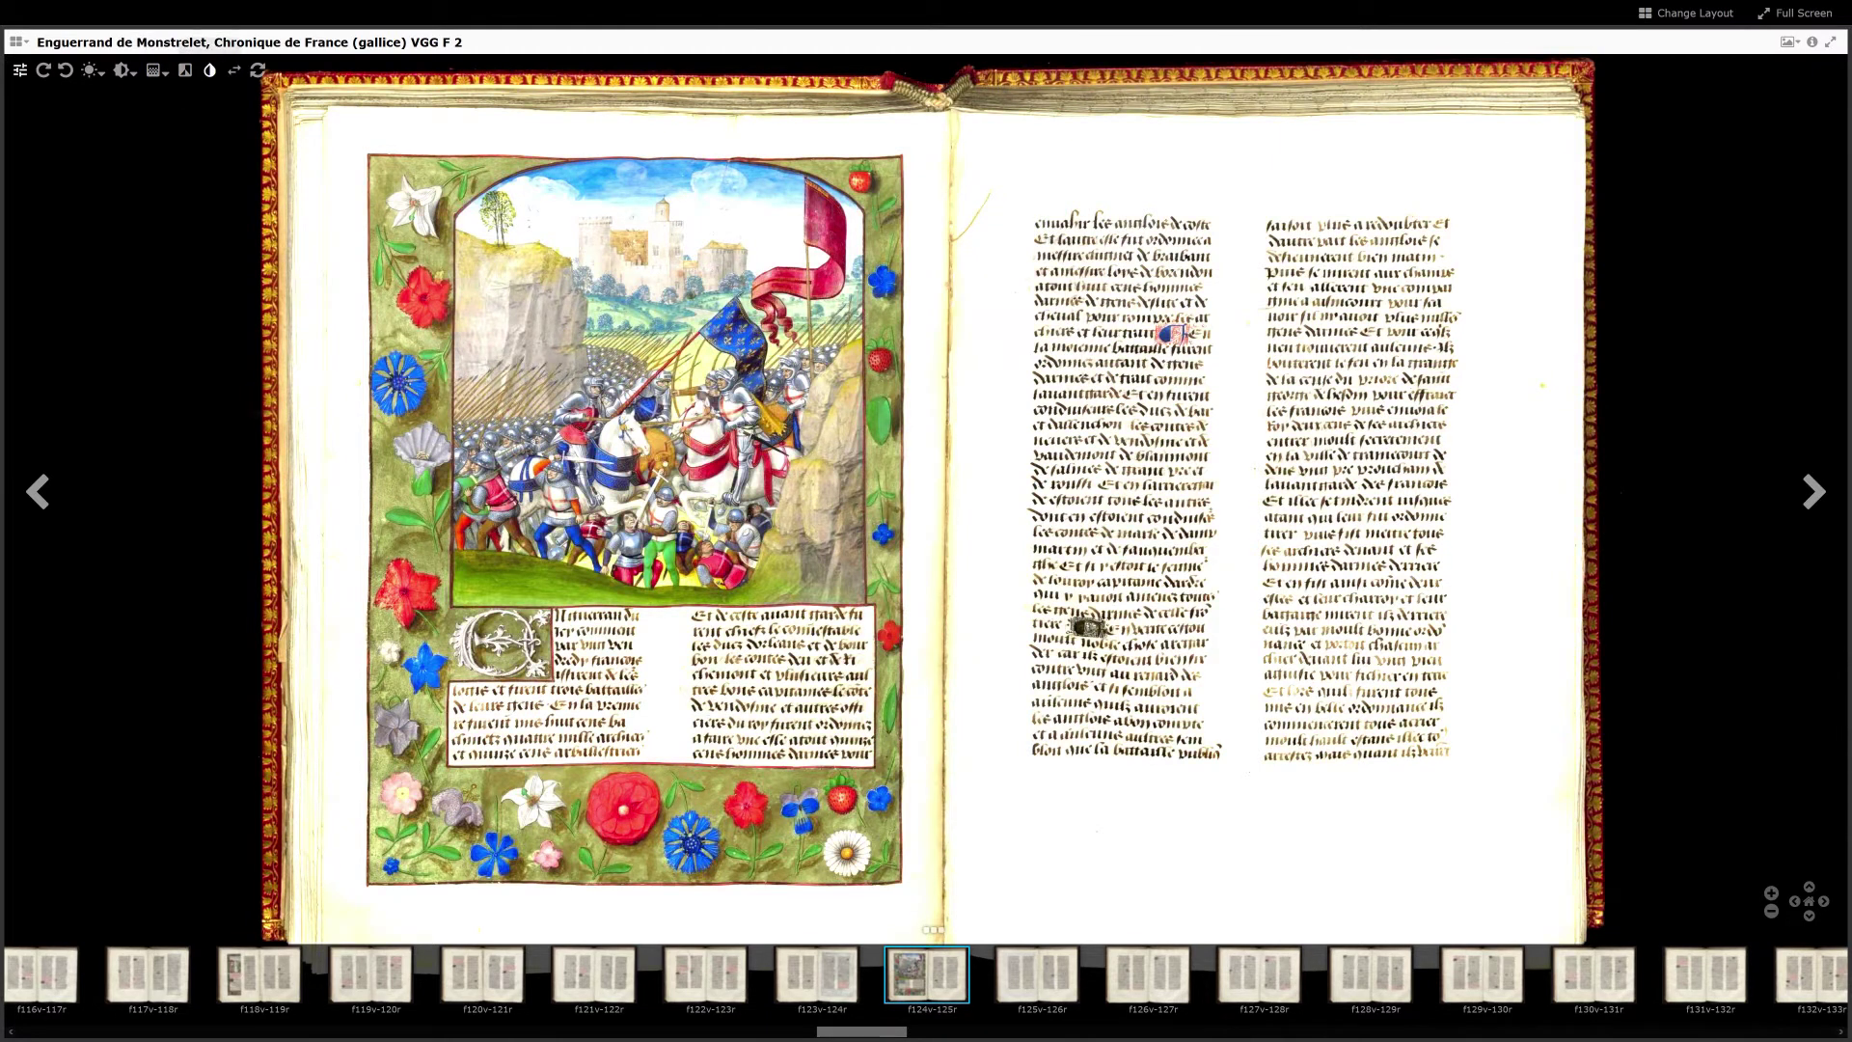
{"action": "left_click", "coordinate": [209, 70]}
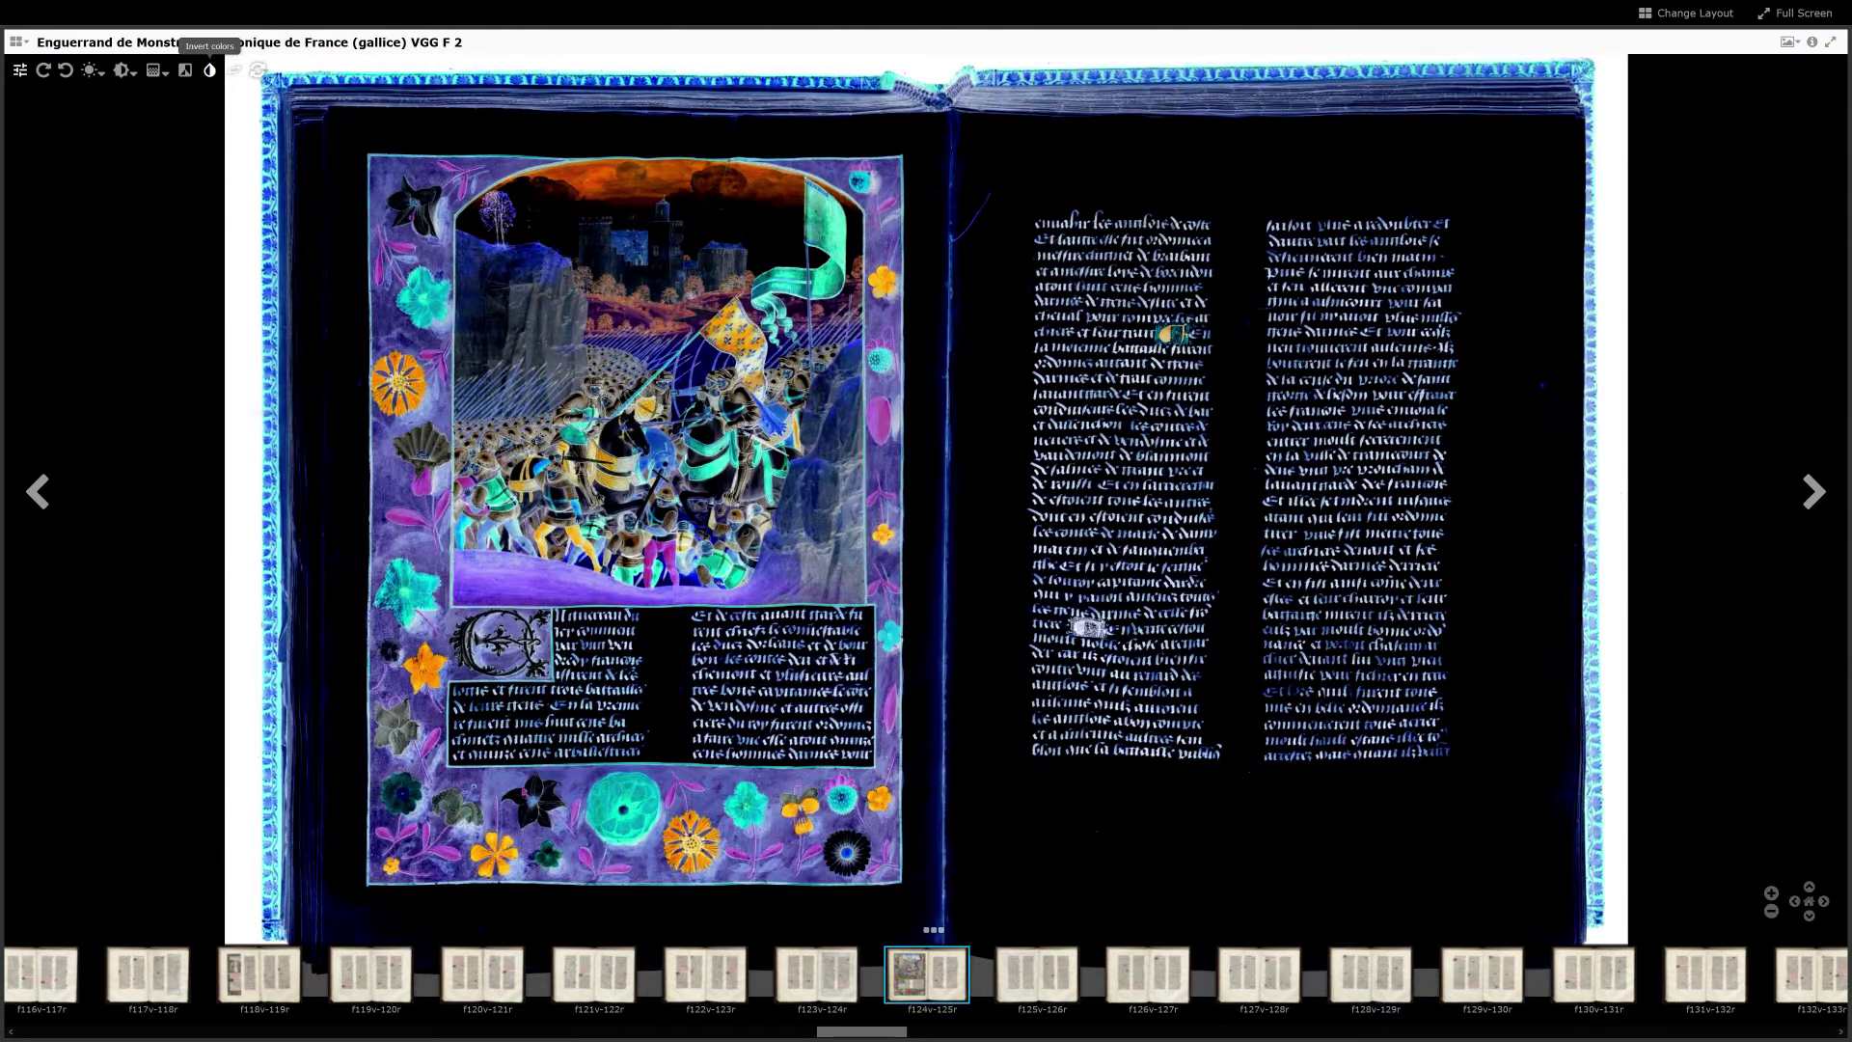
{"action": "left_click", "coordinate": [209, 69]}
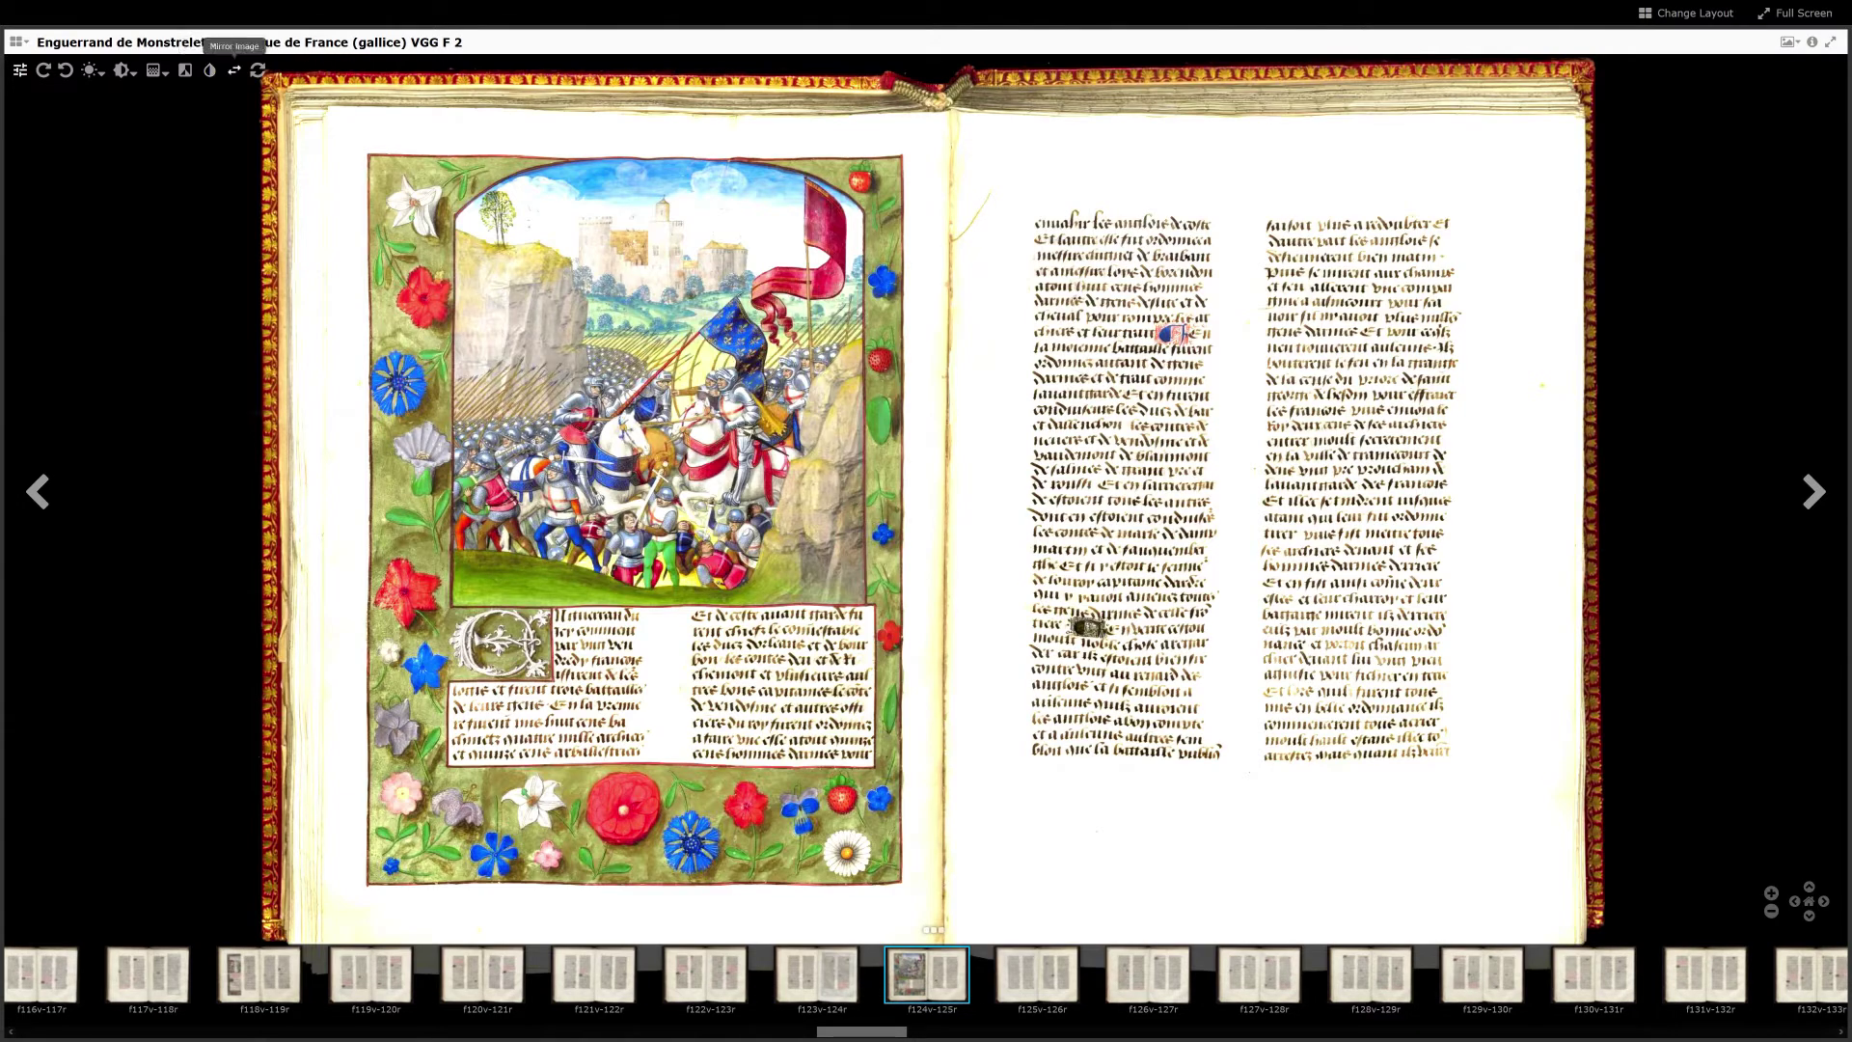
{"action": "left_click", "coordinate": [234, 69]}
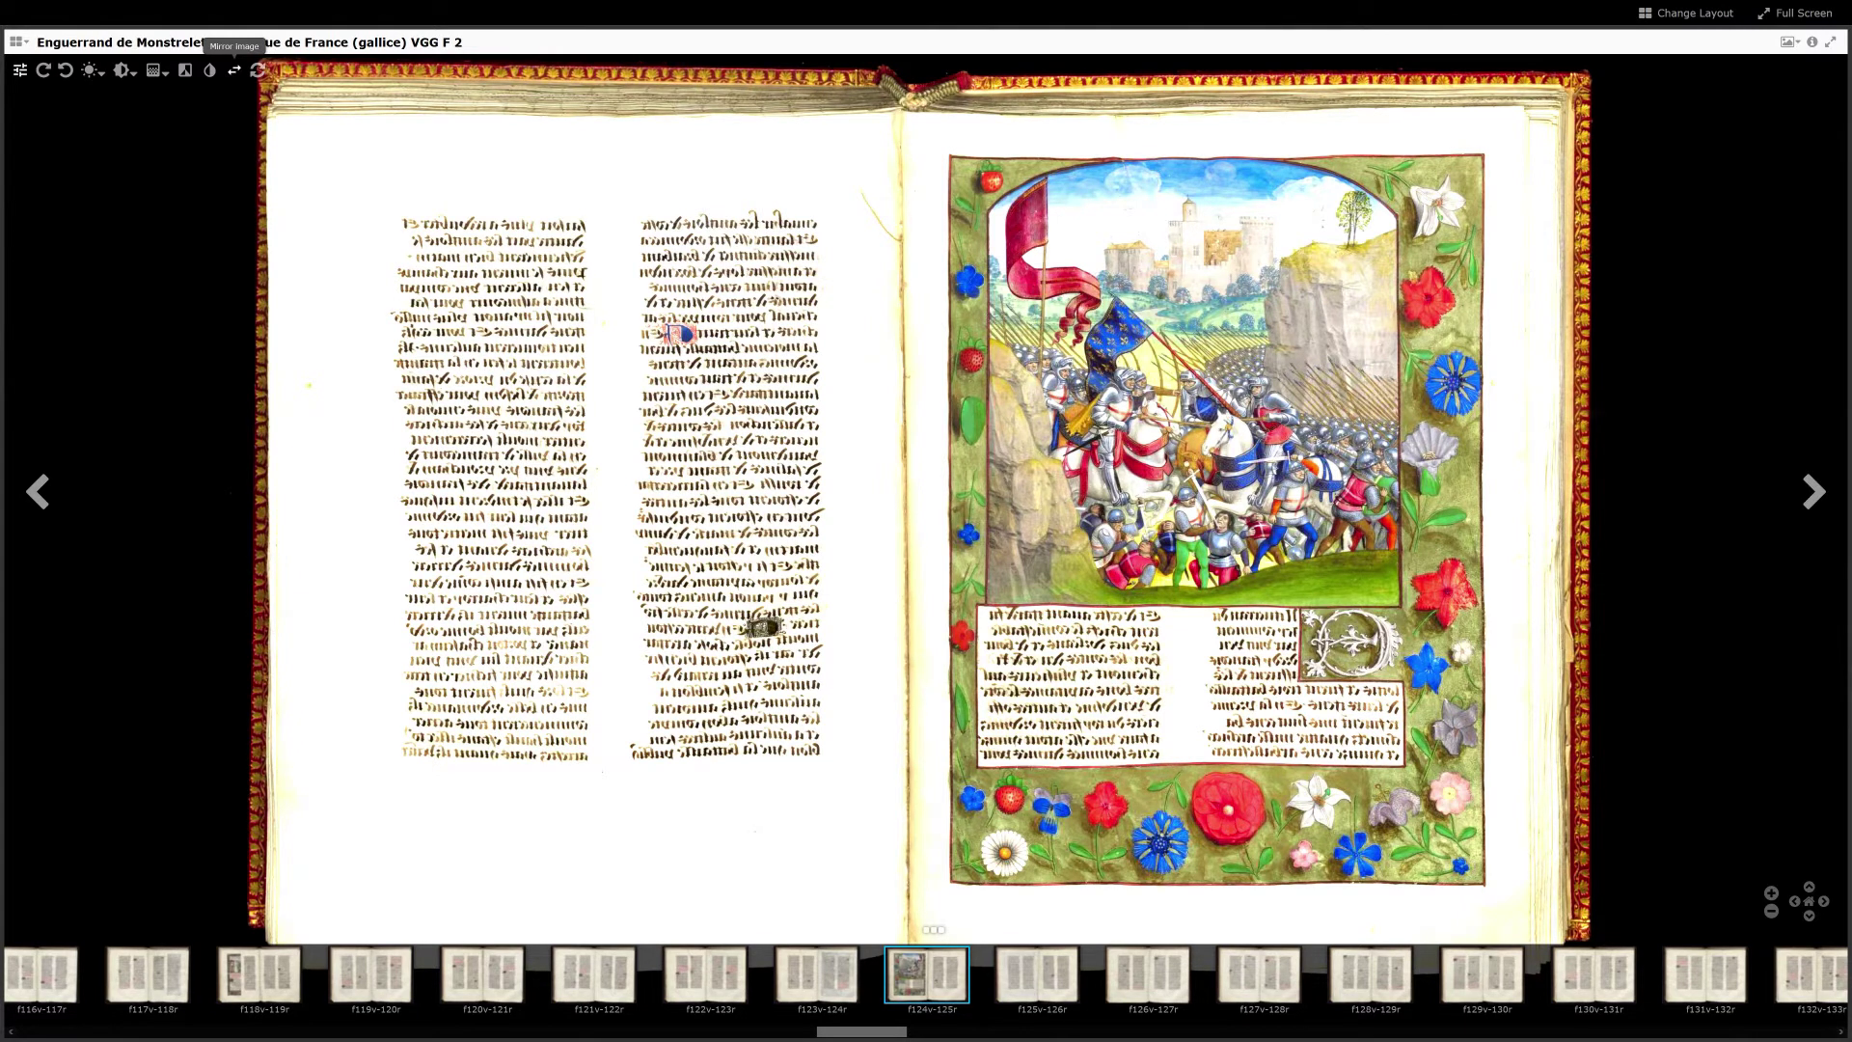
{"action": "left_click", "coordinate": [259, 71]}
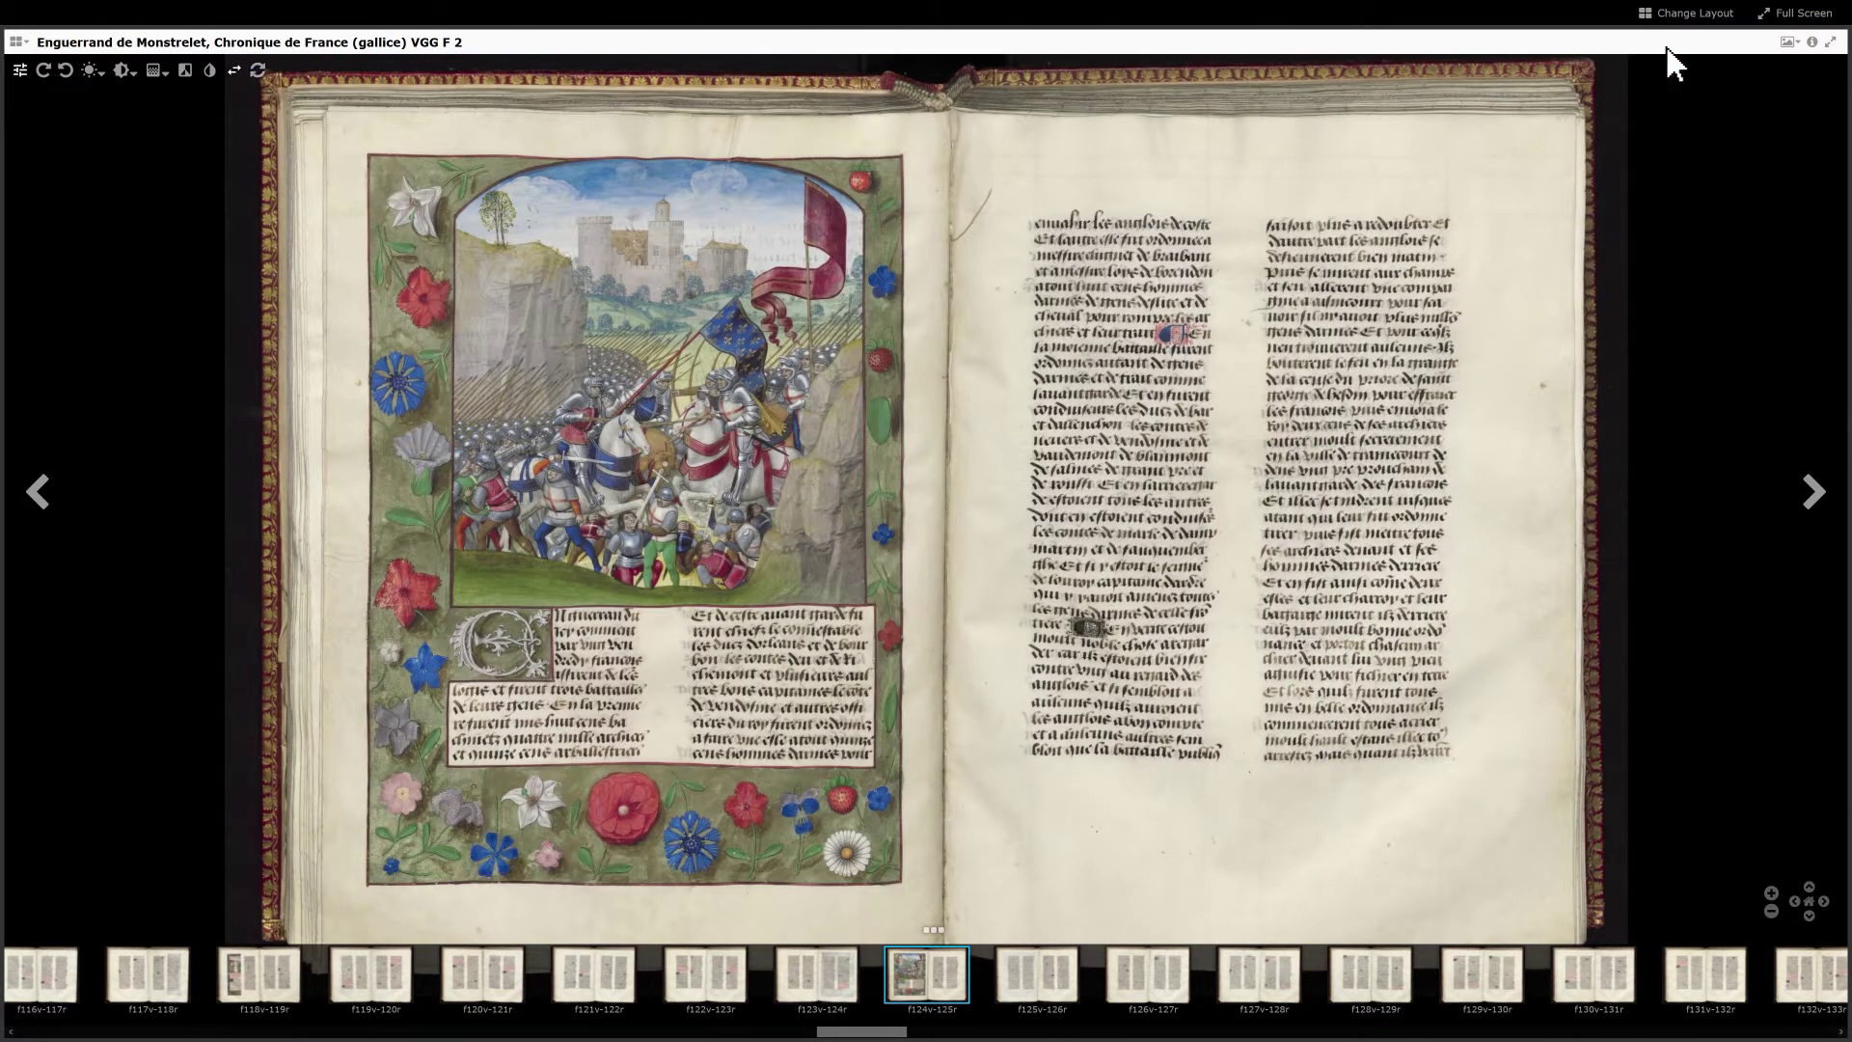
Step: Show the manuscript's metadata information panel
{"action": "left_click", "coordinate": [1812, 43]}
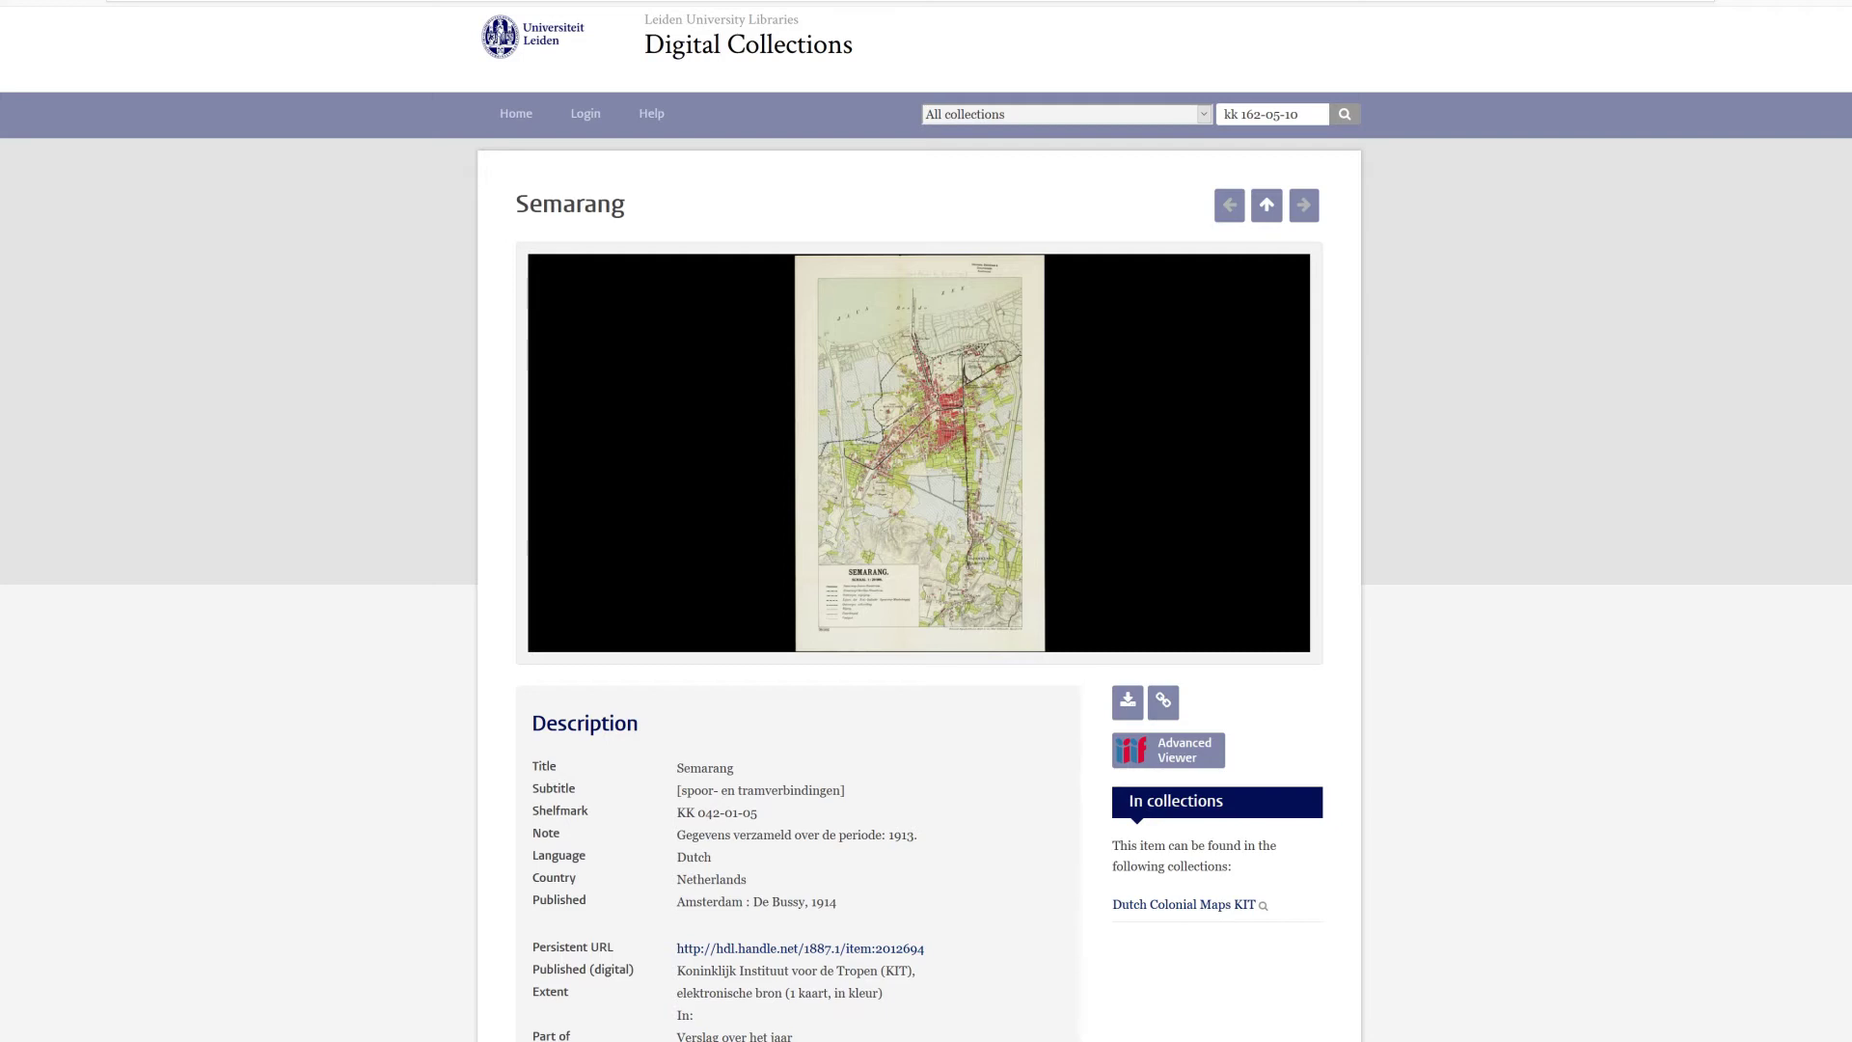
Step: Open the Semarang map in Mirador, add a right-hand slot, and drop the map's IIIF manifest into it
{"action": "left_click", "coordinate": [1205, 758]}
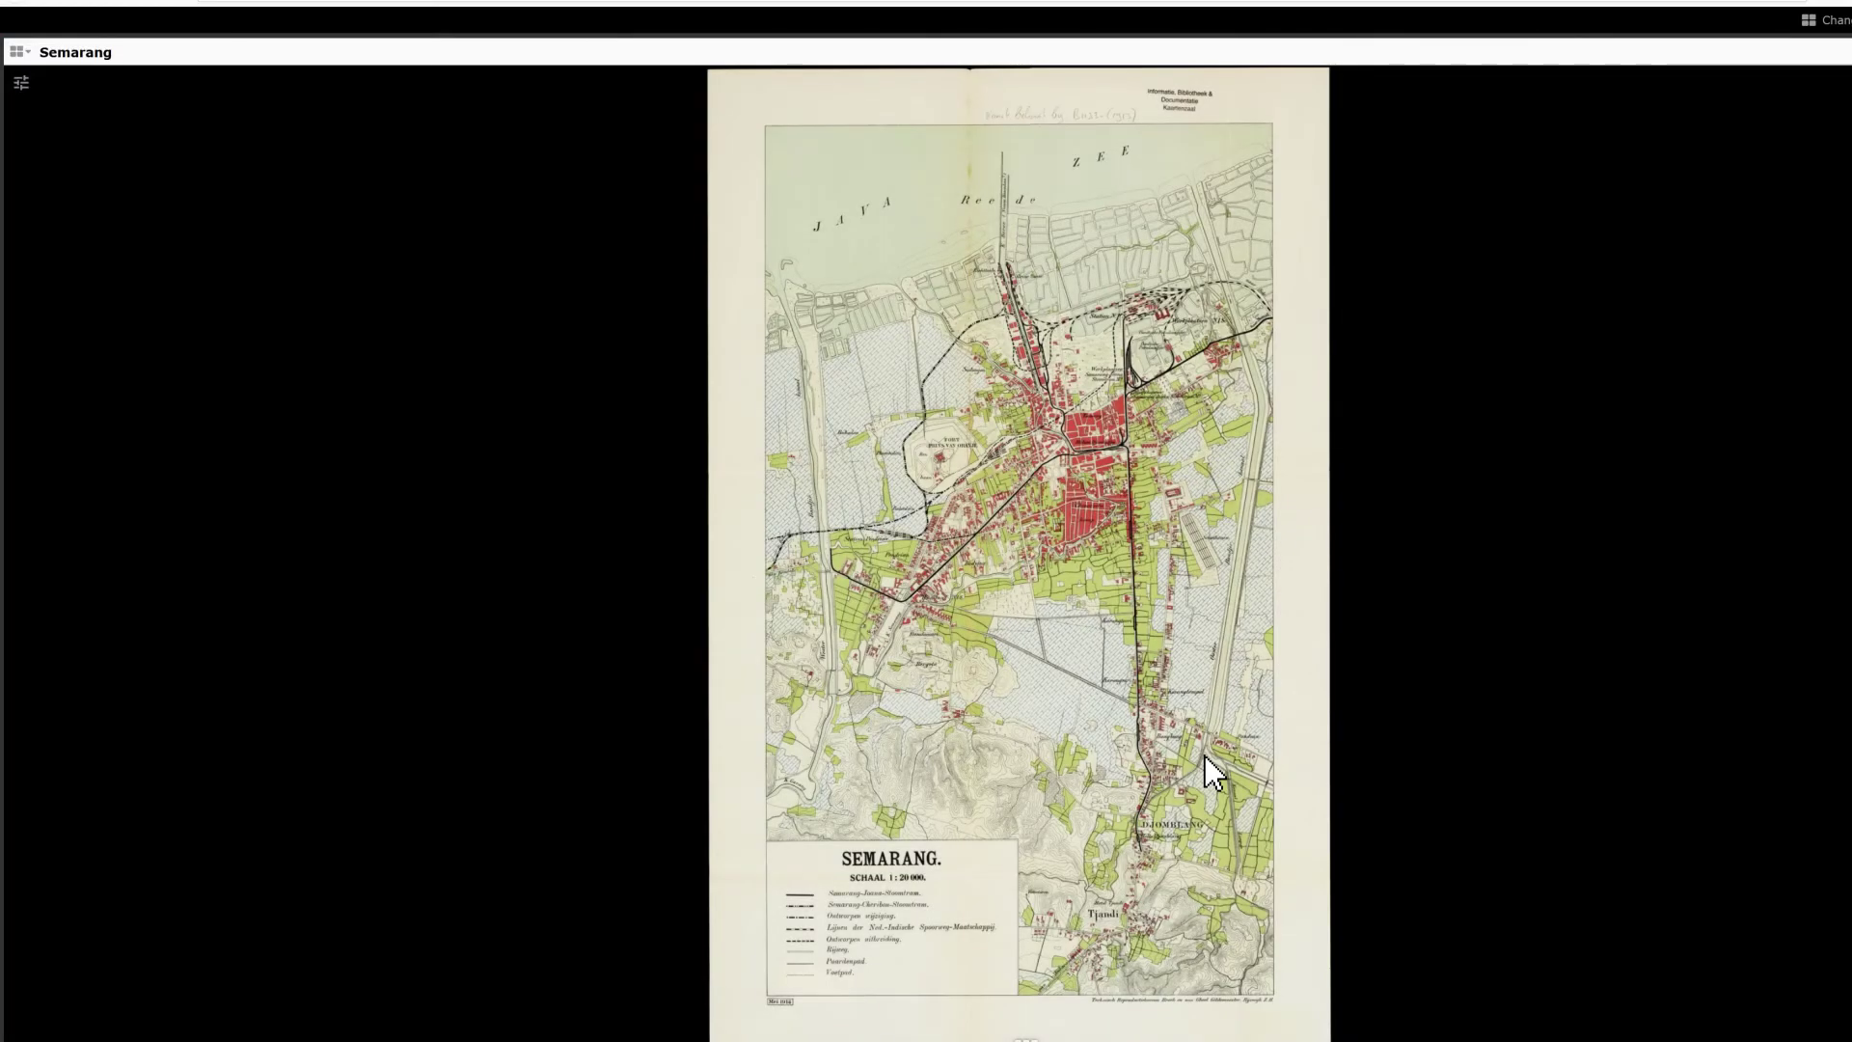
{"action": "left_click", "coordinate": [17, 52]}
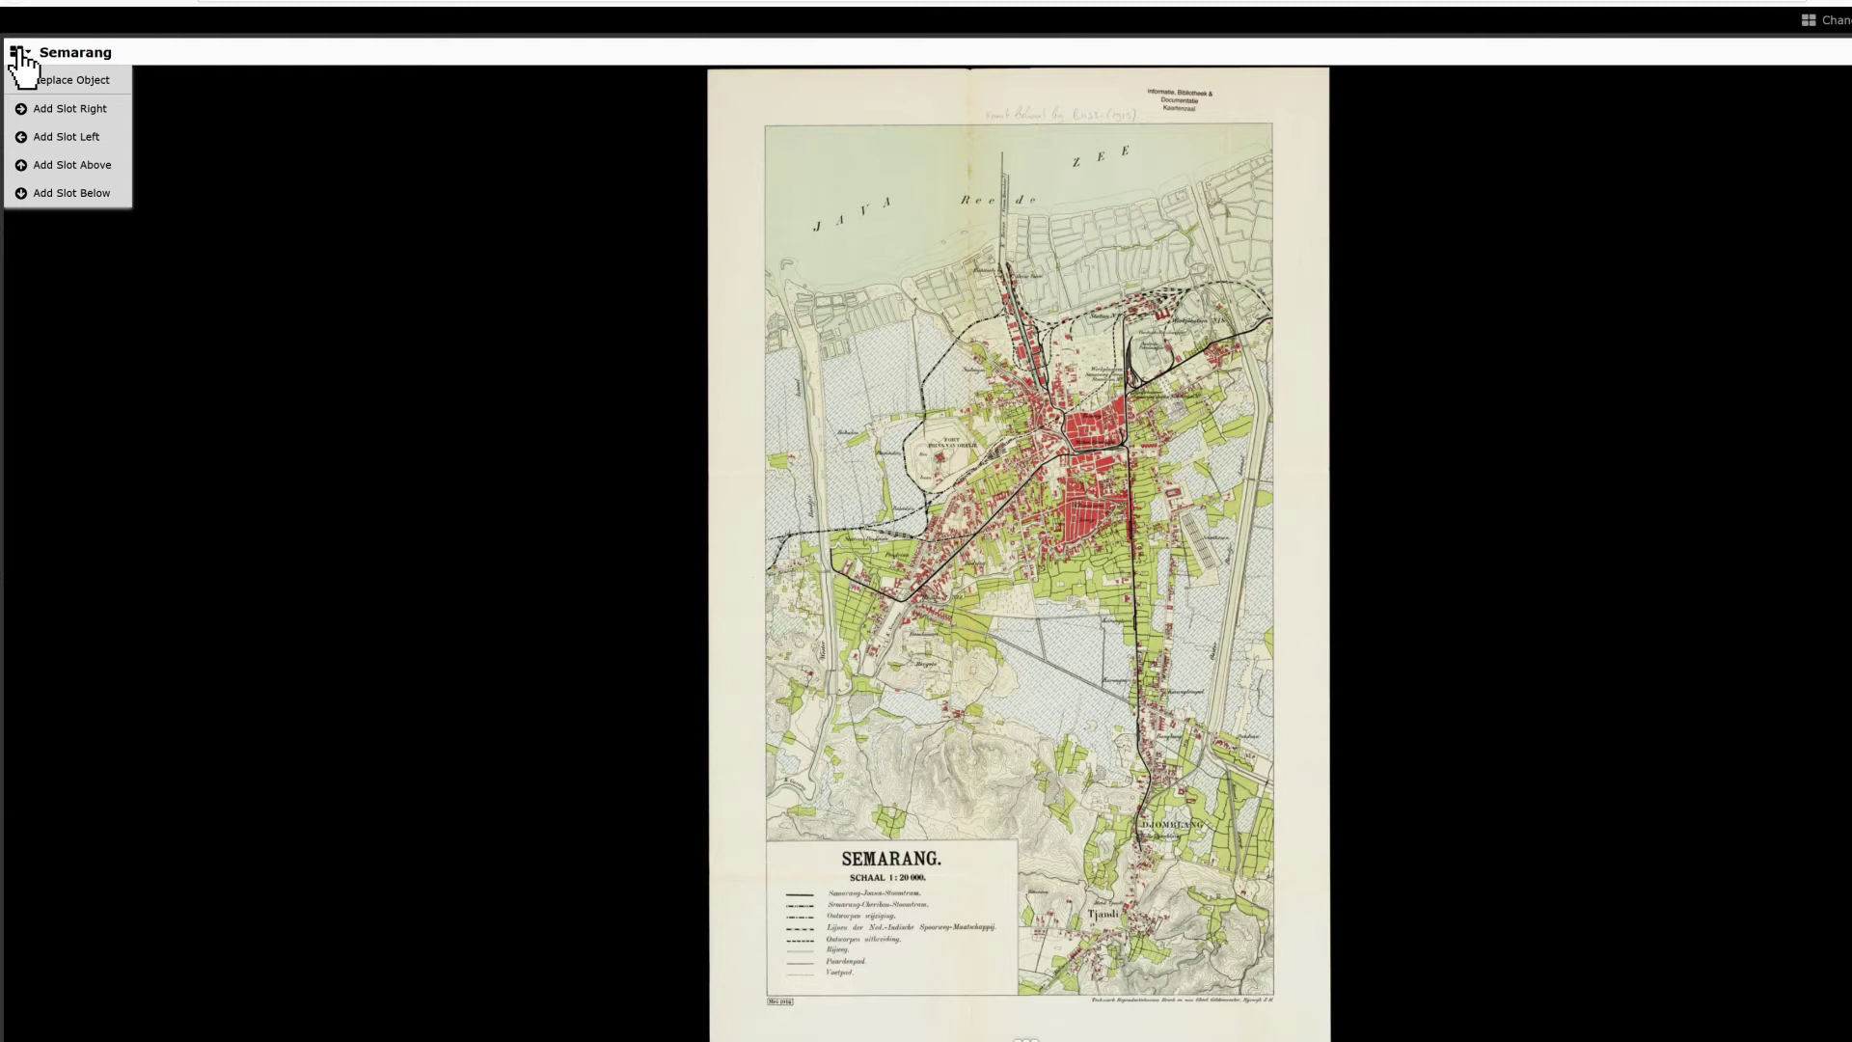
{"action": "left_click", "coordinate": [54, 110]}
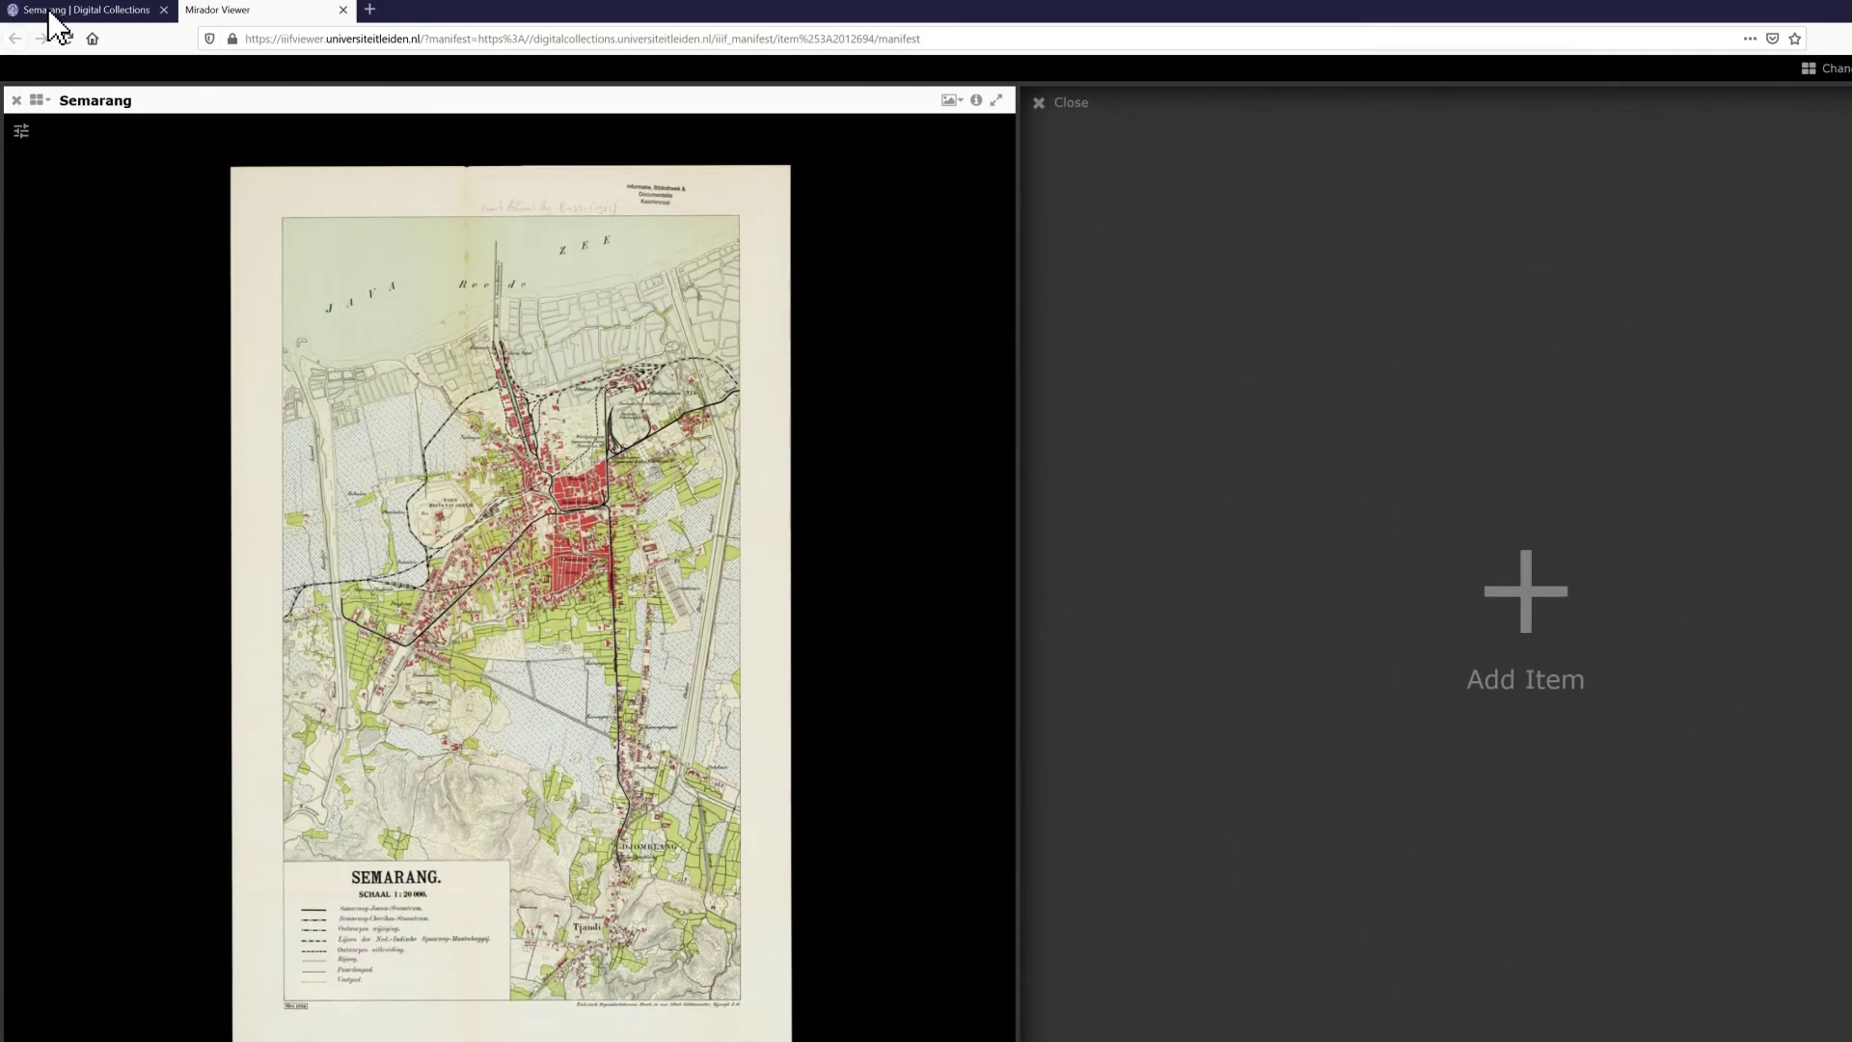
{"action": "left_click", "coordinate": [54, 11]}
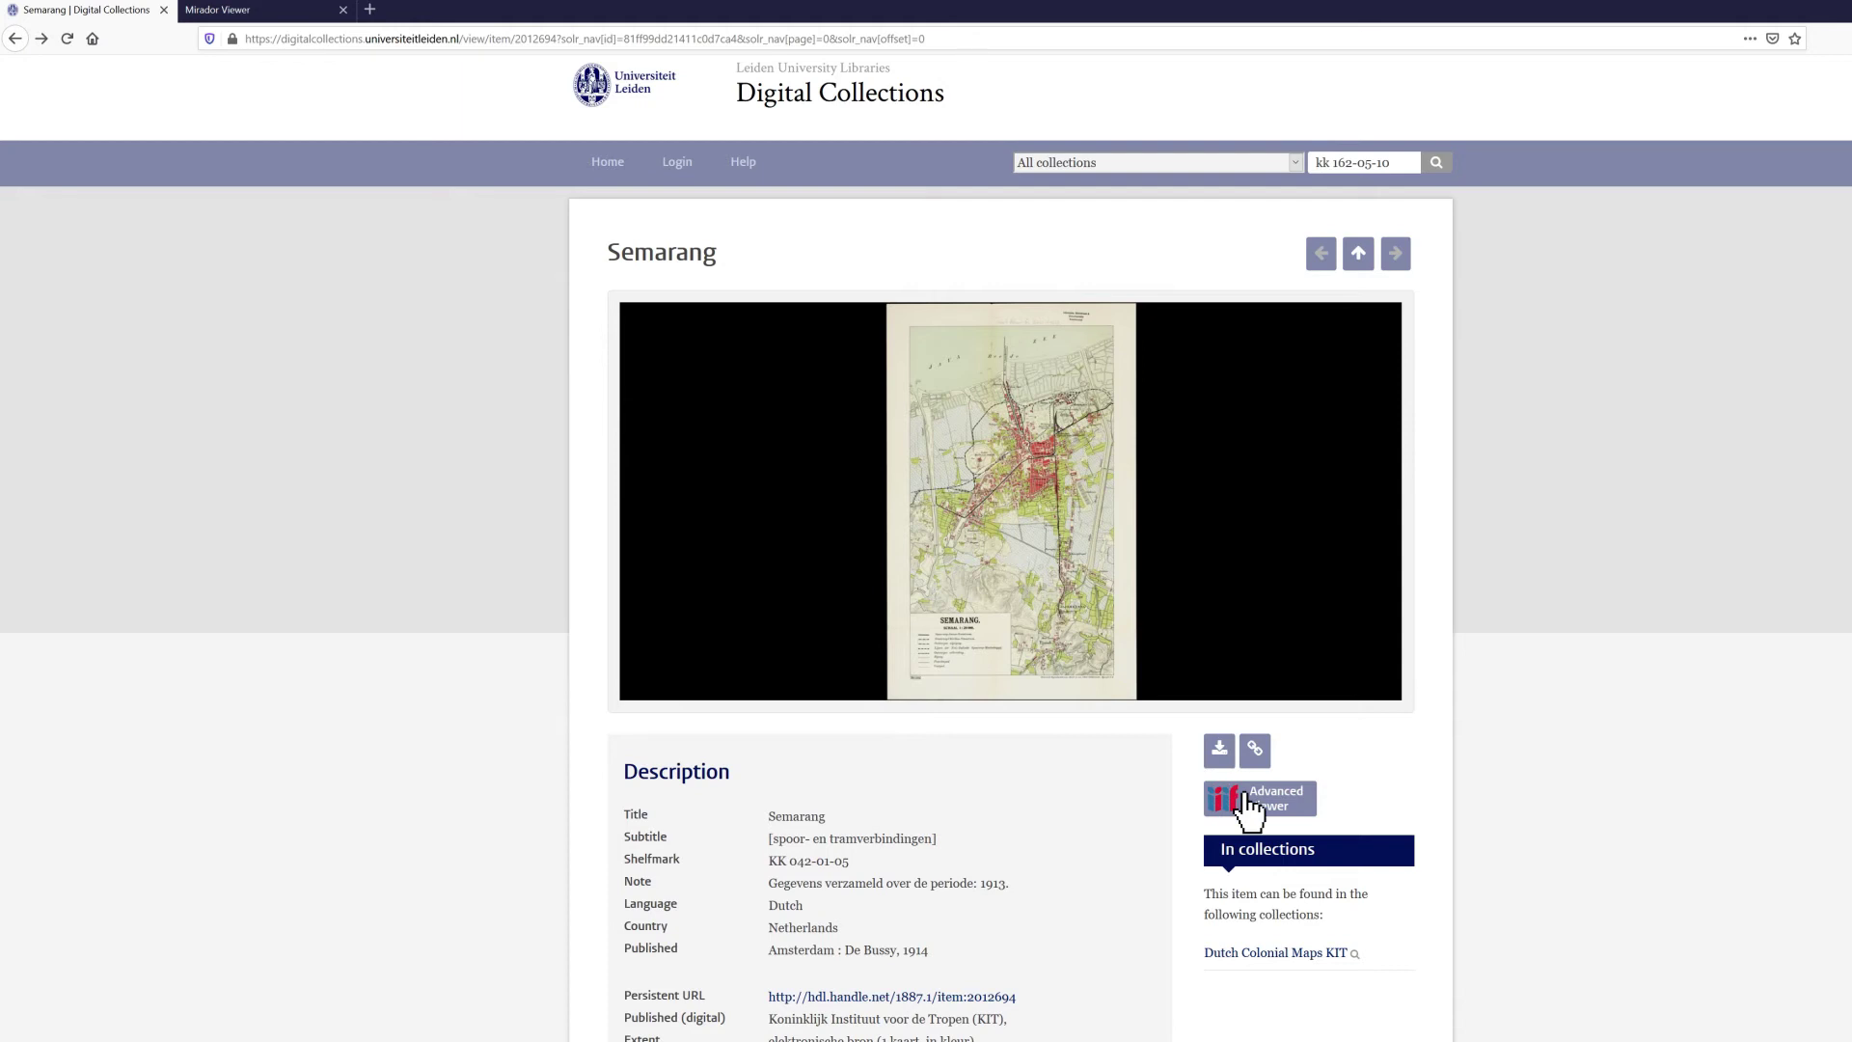
{"action": "left_click_drag", "start_coordinate": [1245, 796], "coordinate": [1203, 562]}
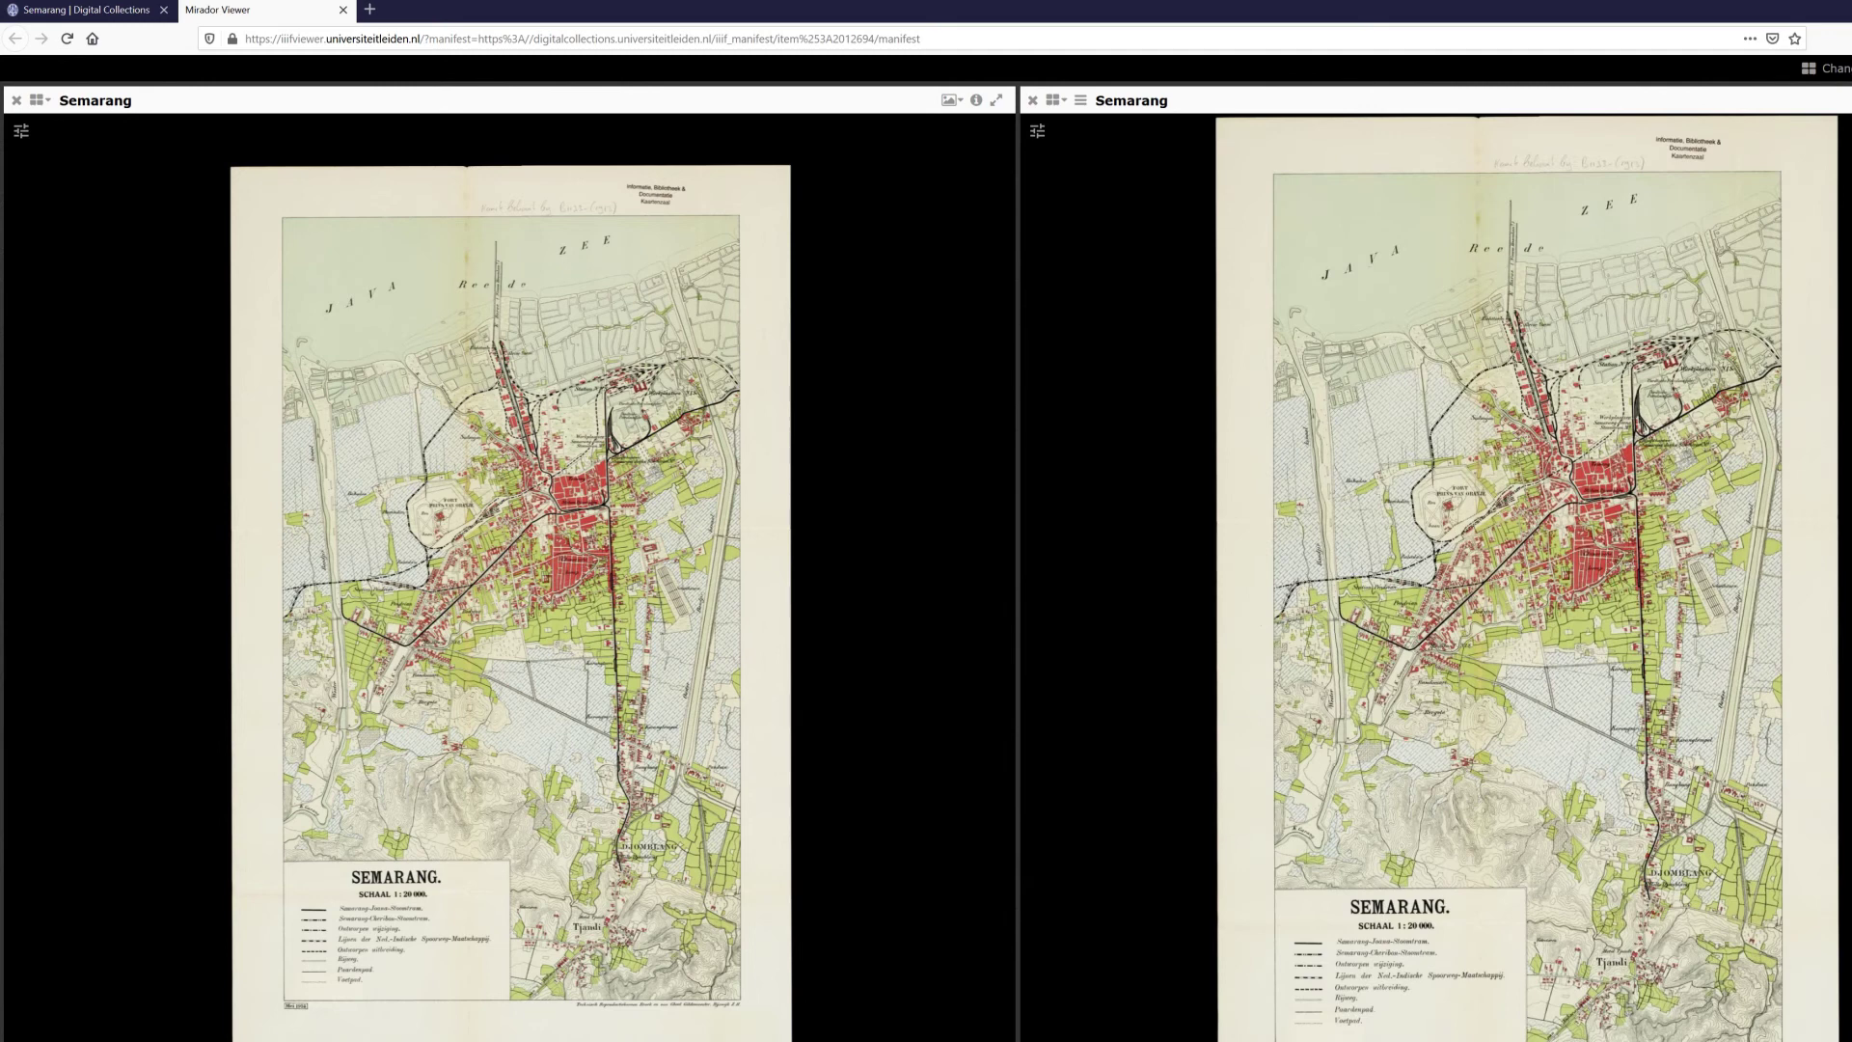
Step: Zoom into the right-hand Semarang map
{"action": "scroll", "coordinate": [1476, 500], "scroll_direction": "up", "scroll_amount": 5}
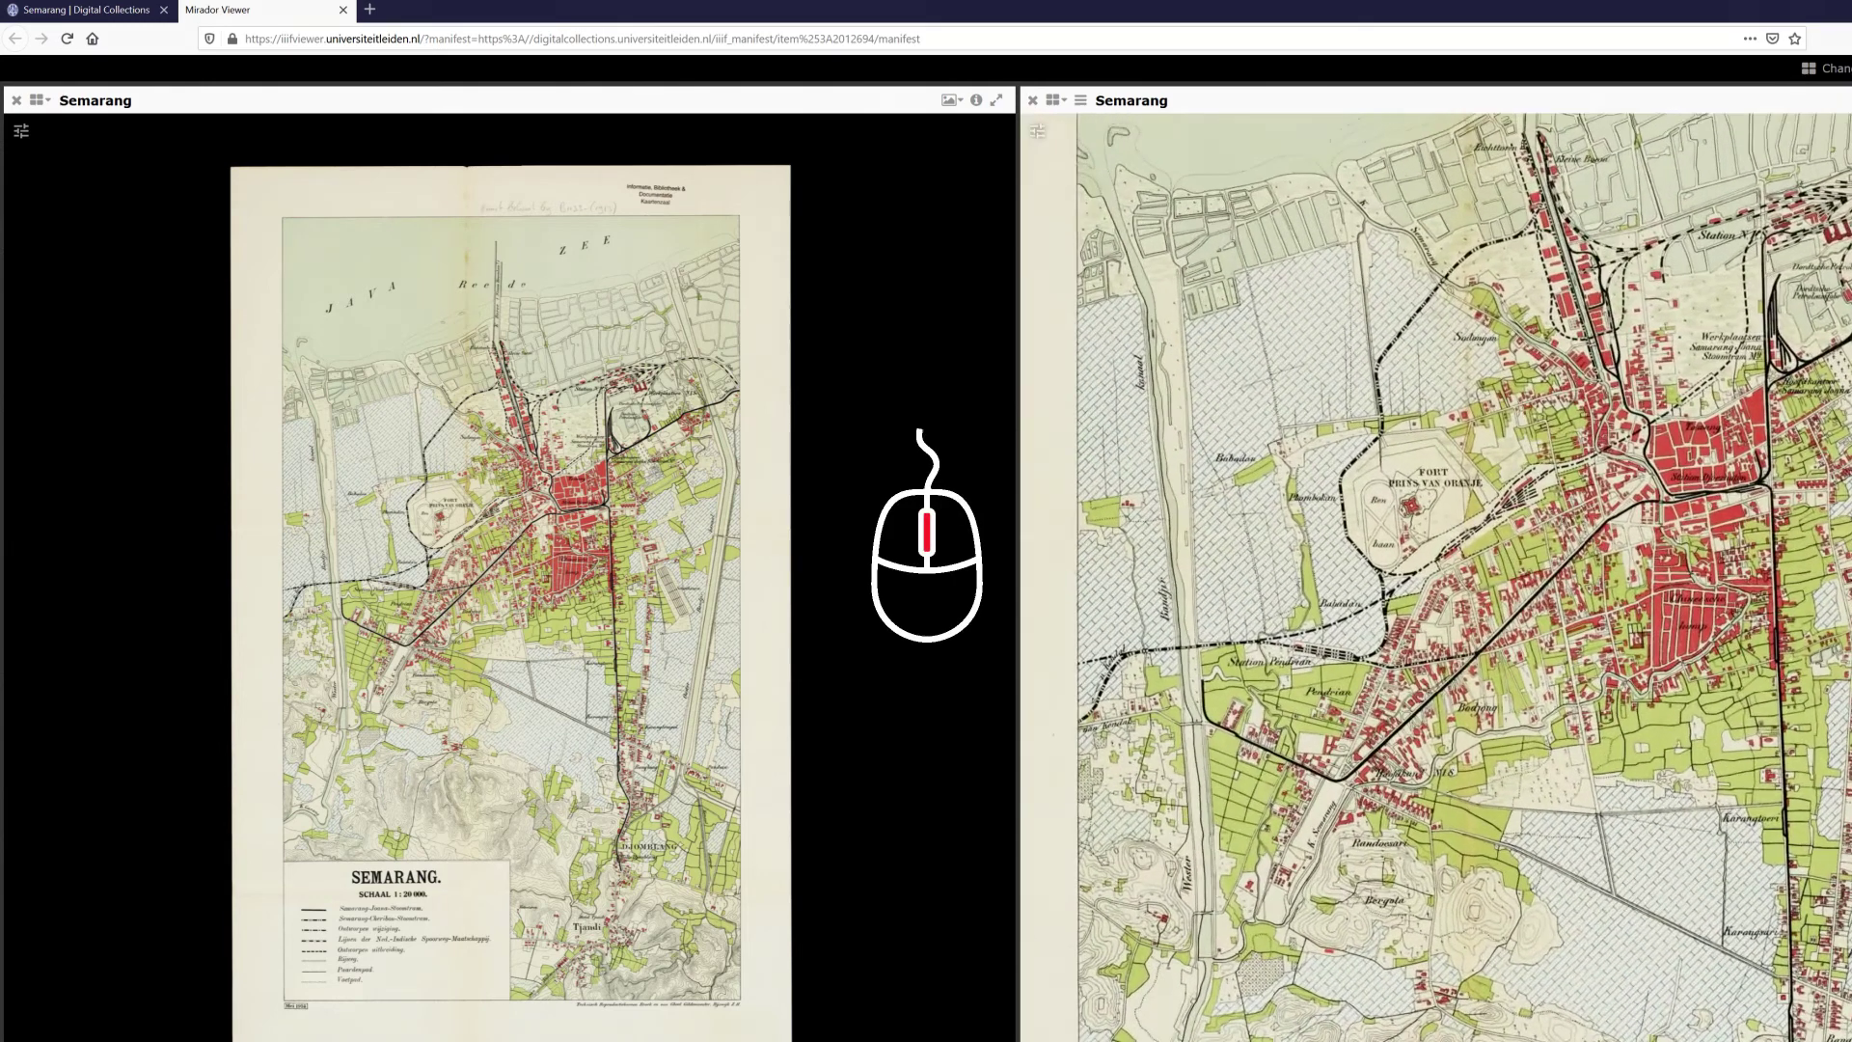
{"action": "scroll", "coordinate": [1447, 504], "scroll_direction": "up", "scroll_amount": 2}
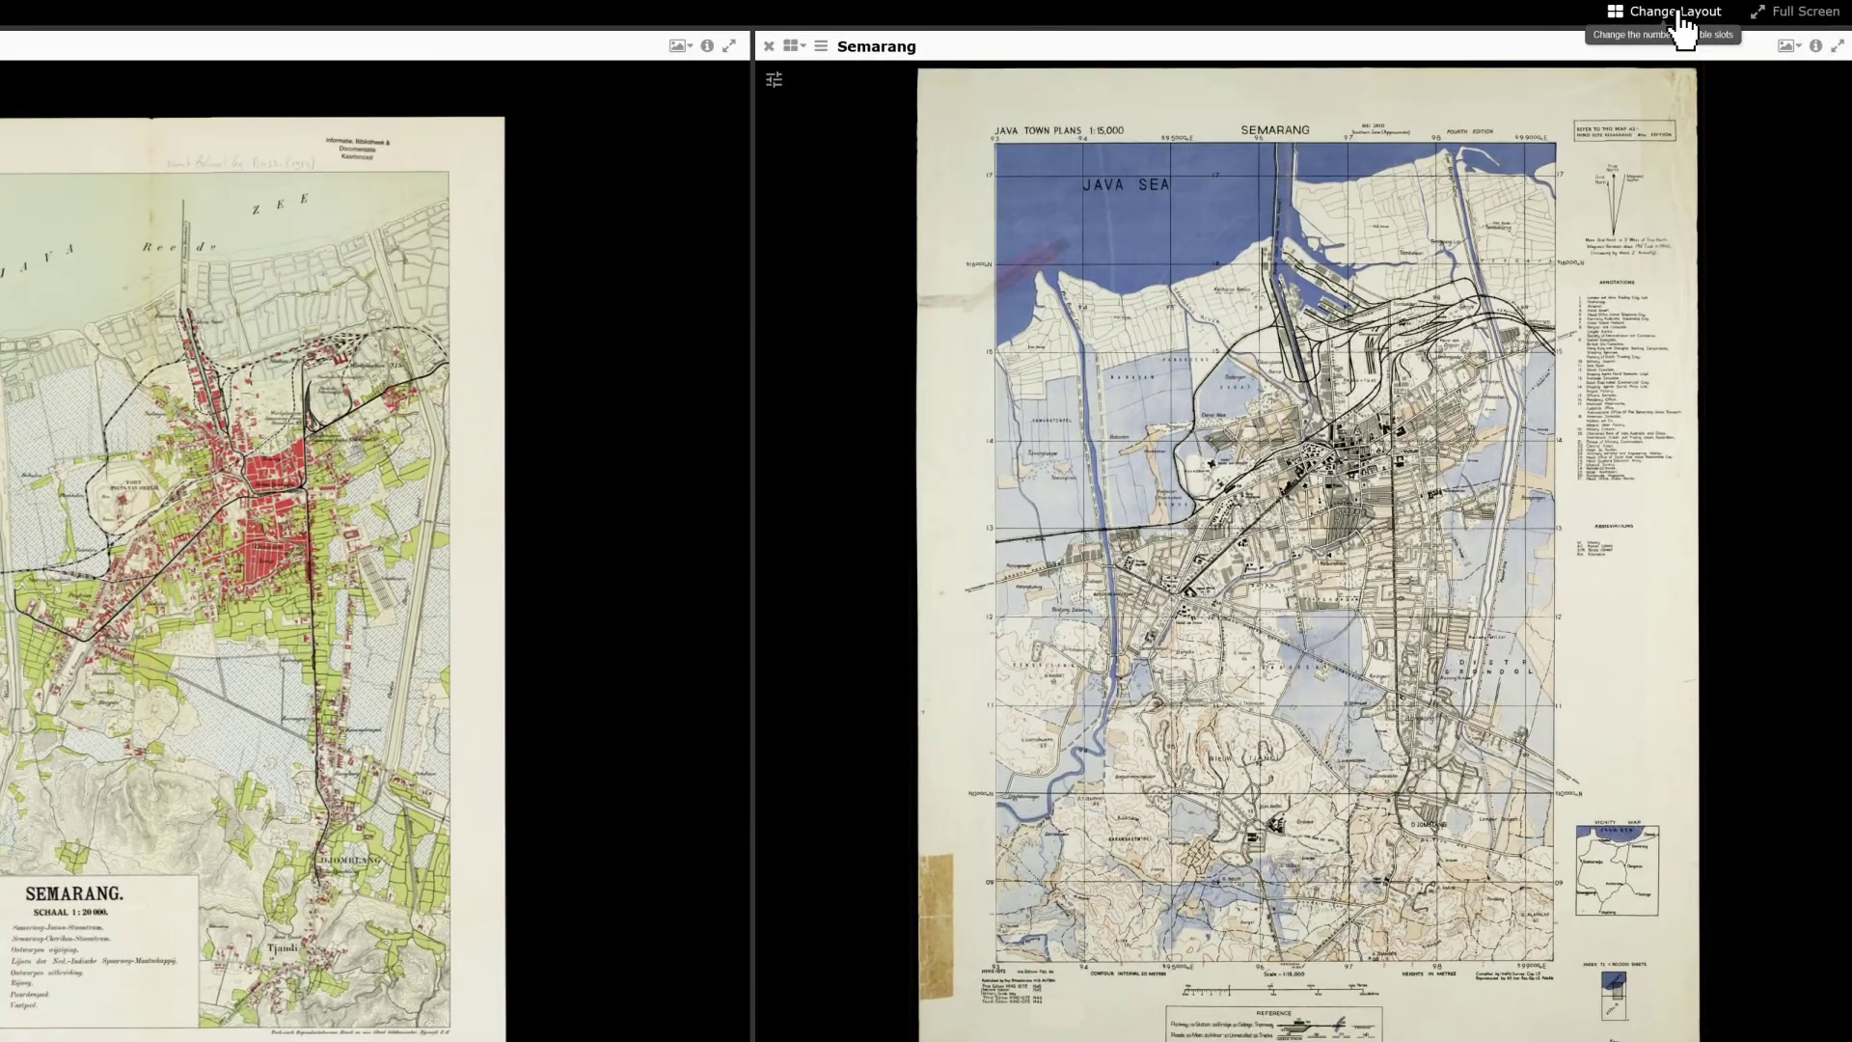
Step: Switch the Mirador workspace layout to a 5x5 grid
{"action": "left_click", "coordinate": [1700, 29]}
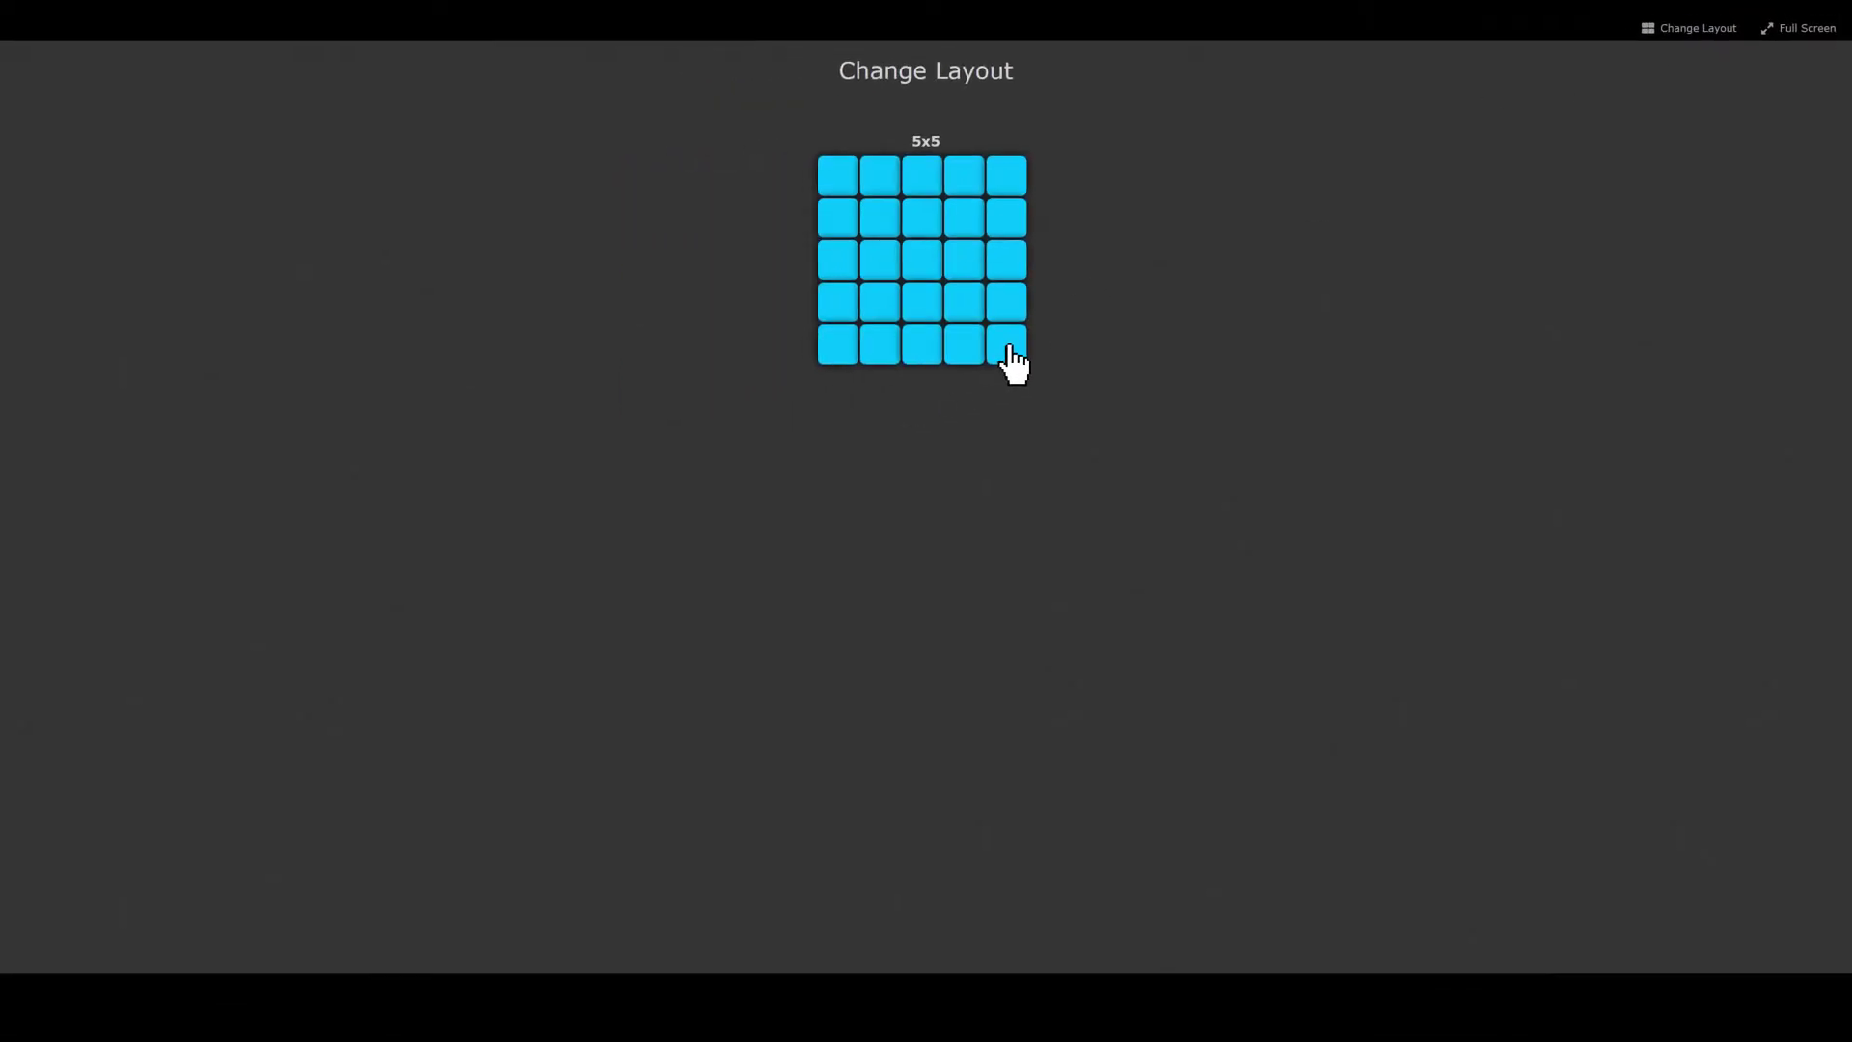
{"action": "left_click", "coordinate": [1010, 345]}
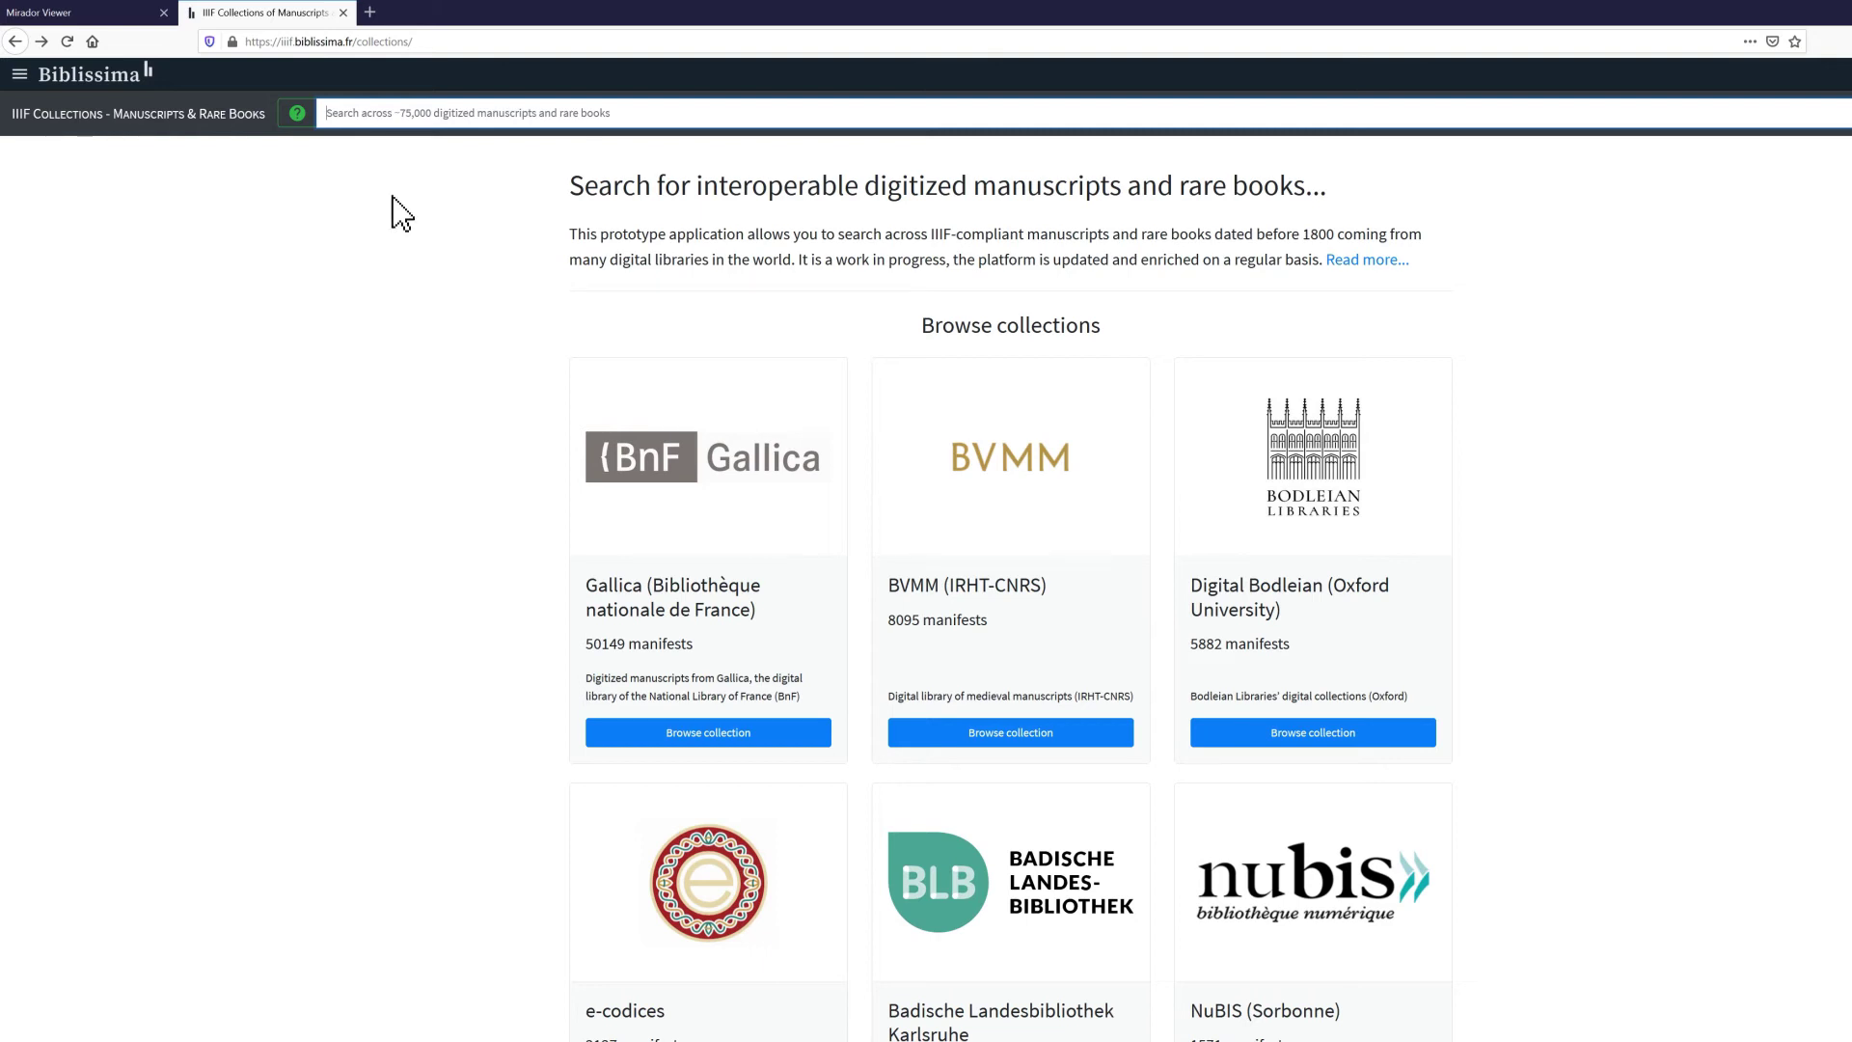
Step: Search Biblissima for 'monstrelet' and drag the Chantilly Musée Condé 875 manuscript into Mirador
{"action": "left_click", "coordinate": [366, 113]}
{"action": "type", "text": "monstrelet"}
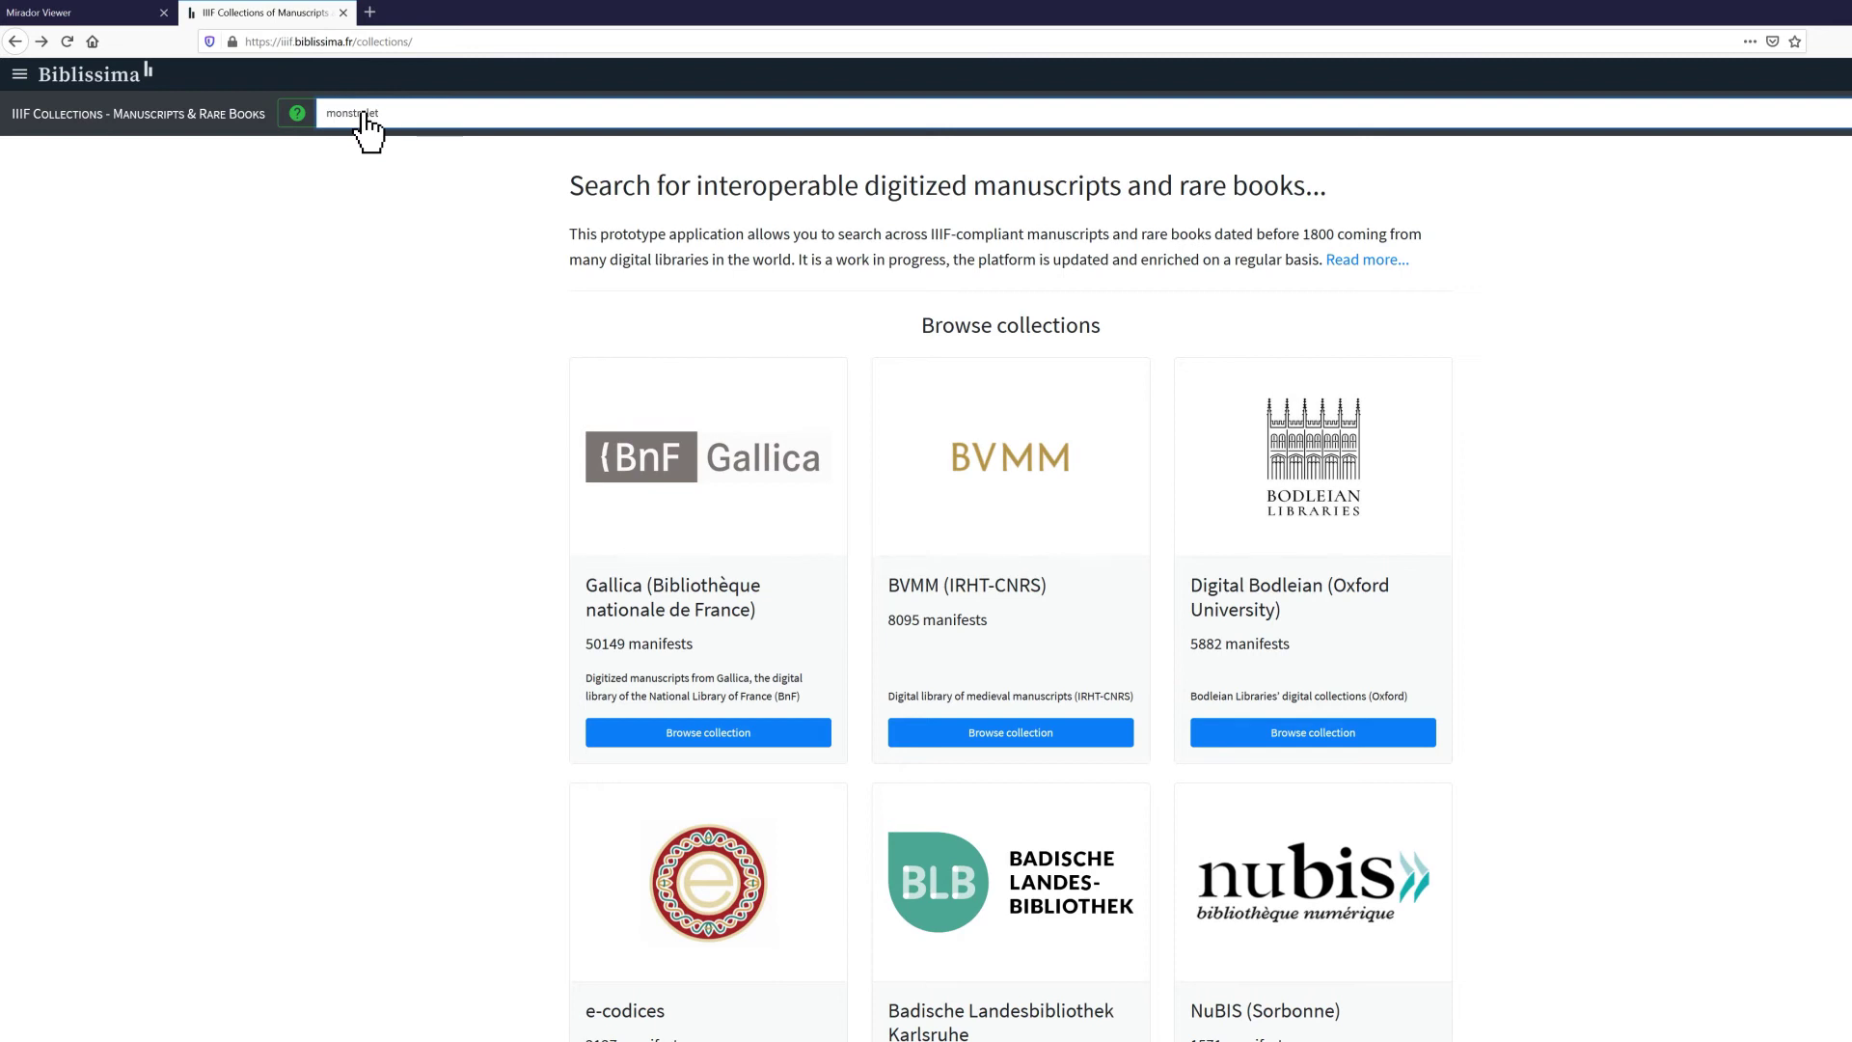
{"action": "key", "text": "Return"}
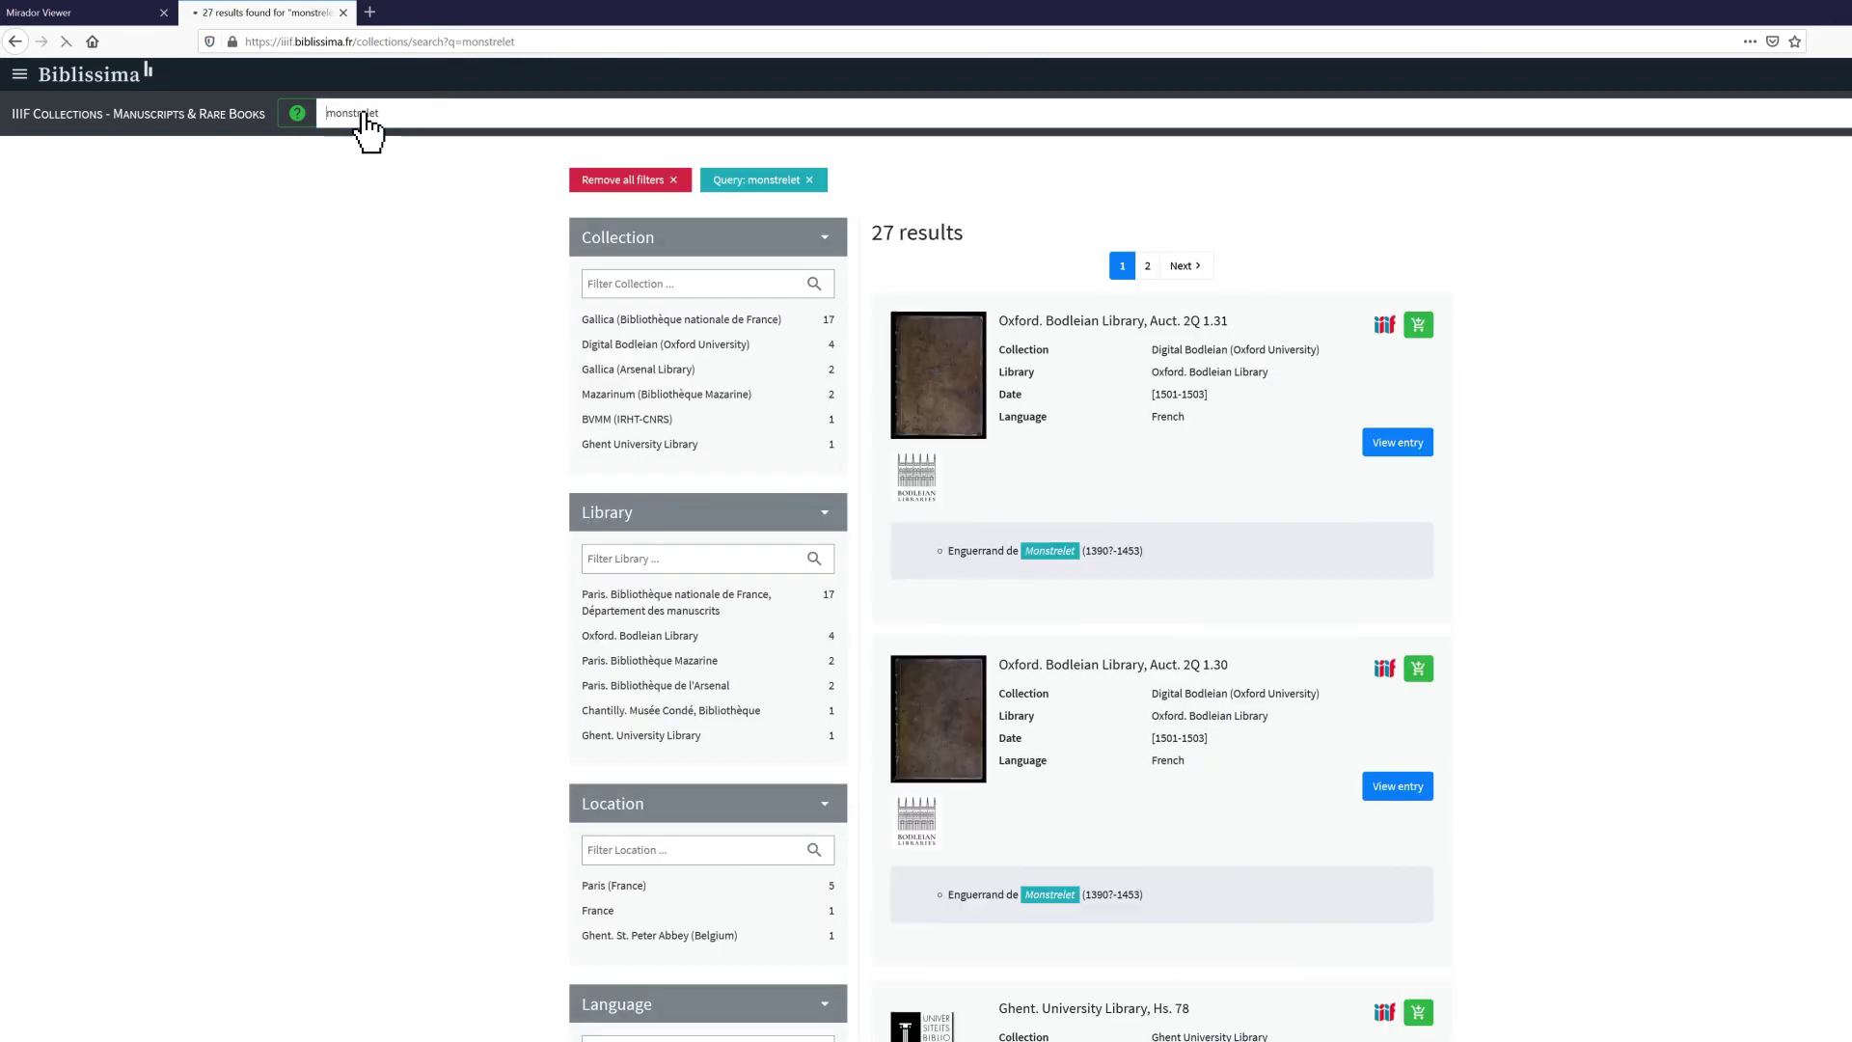
{"action": "left_click_drag", "start_coordinate": [1845, 188], "coordinate": [1844, 414]}
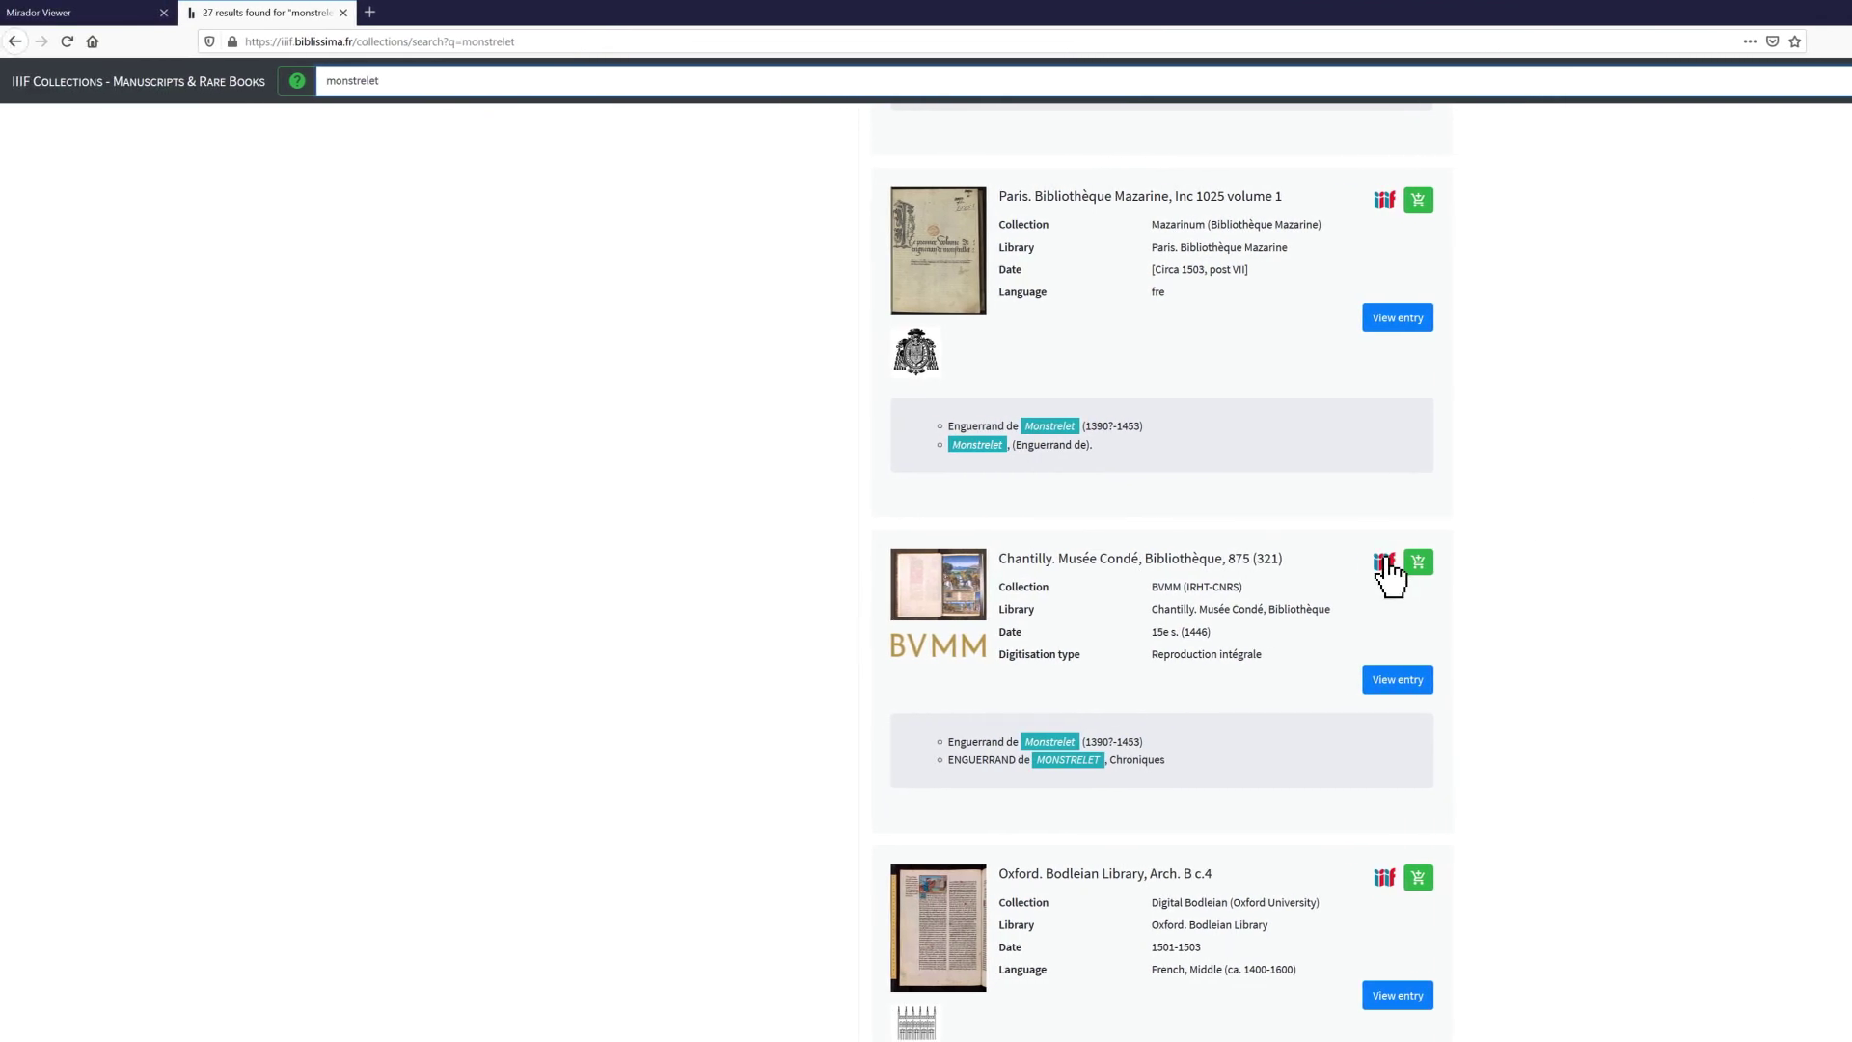
{"action": "left_click_drag", "start_coordinate": [1385, 560], "coordinate": [1111, 497]}
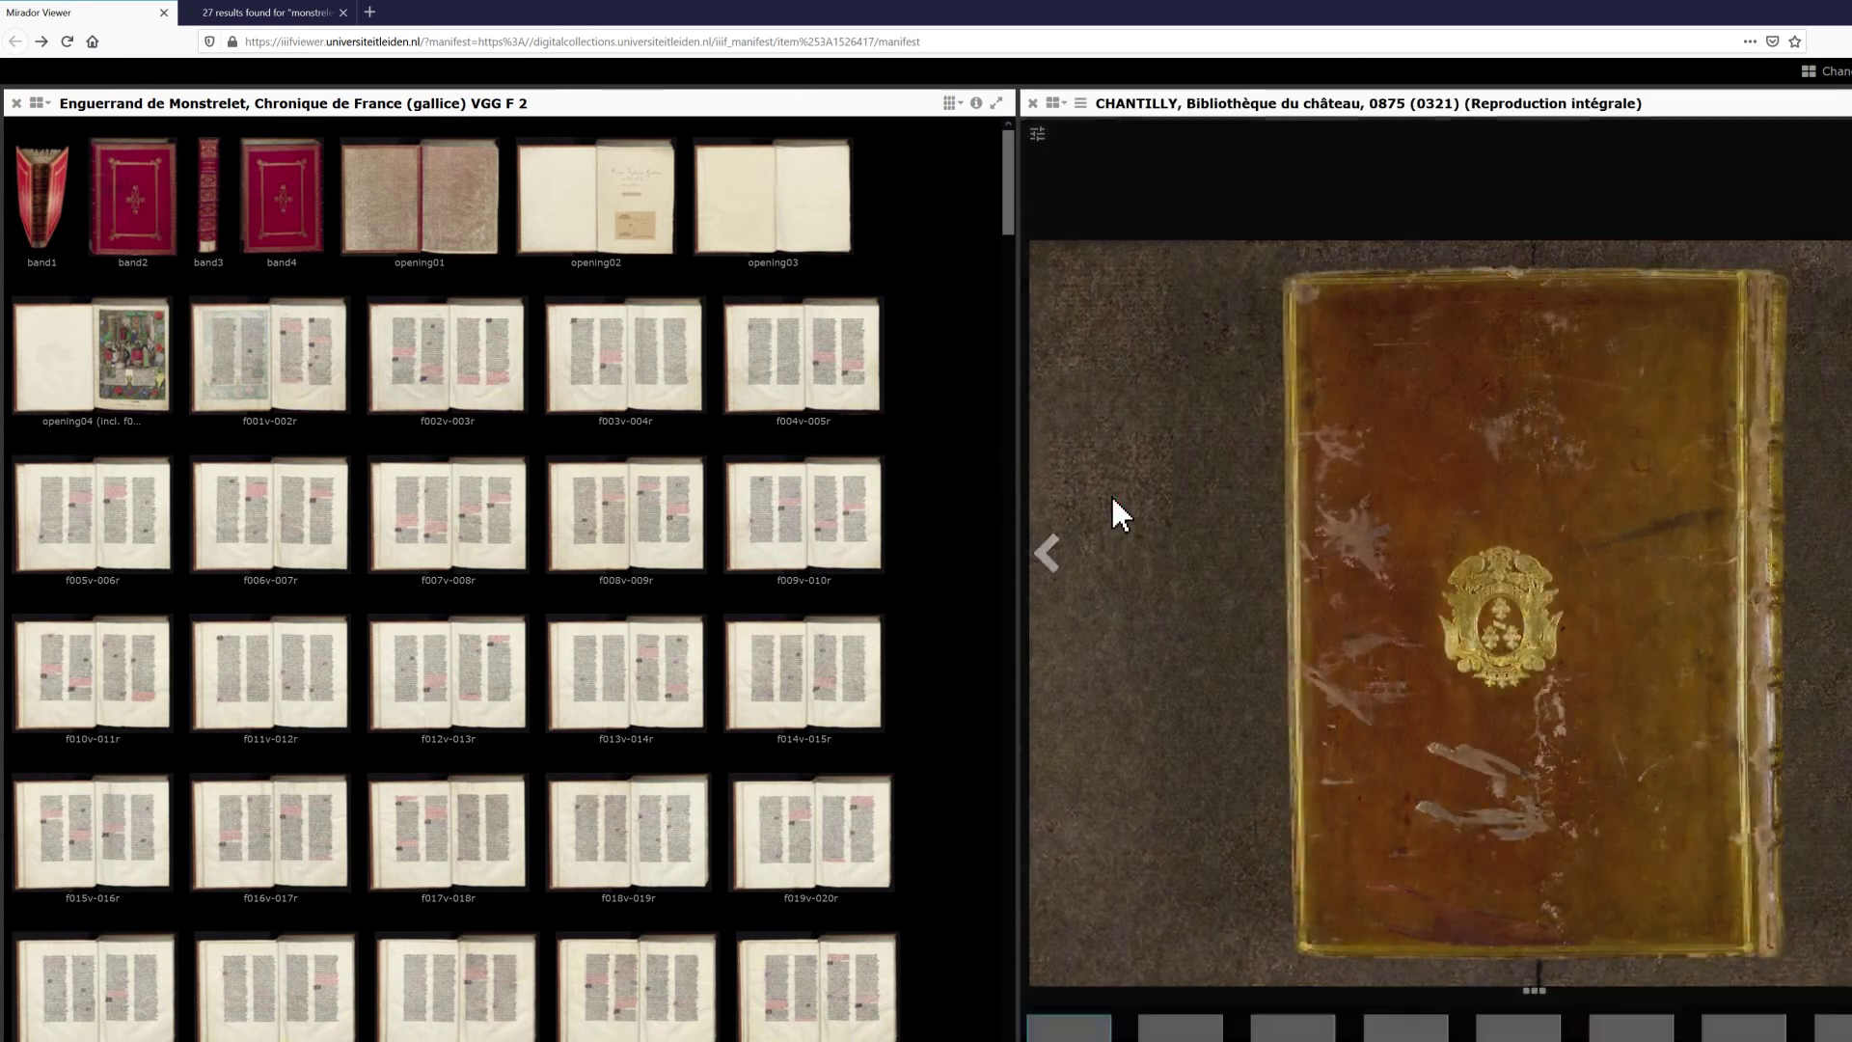